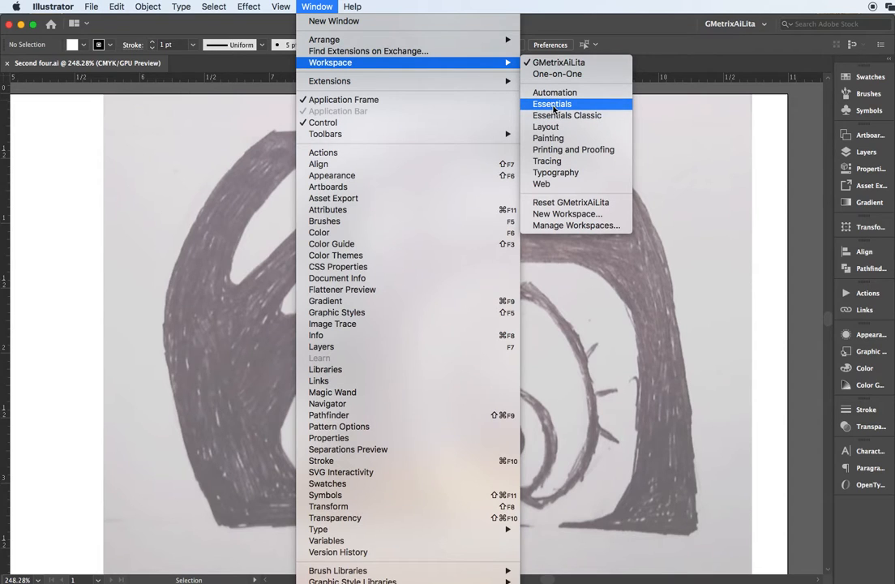
Step: Float the tools panel beside the sketch and move the torn-off shape tools clear of the drawing
{"action": "left_click", "coordinate": [269, 118]}
{"action": "left_click_drag", "start_coordinate": [335, 187], "coordinate": [39, 102]}
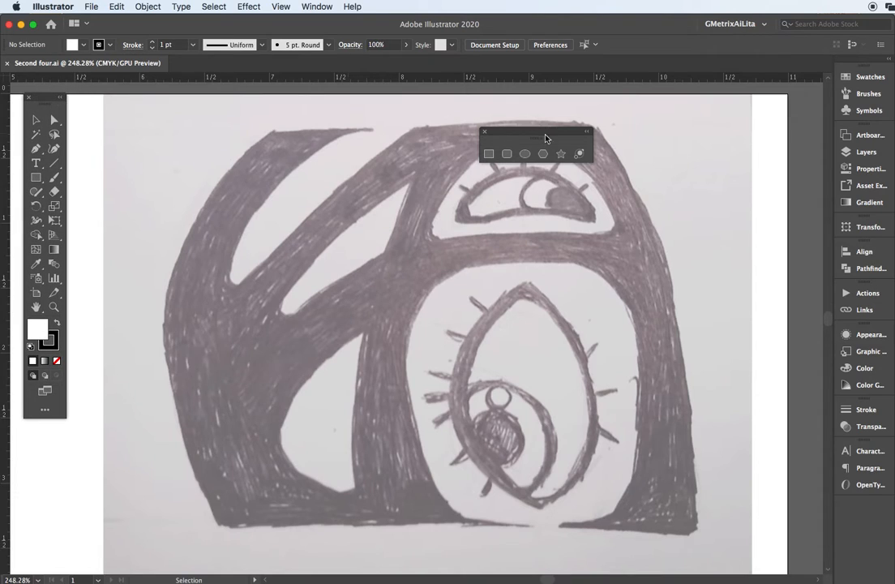
{"action": "left_click_drag", "start_coordinate": [554, 136], "coordinate": [736, 128]}
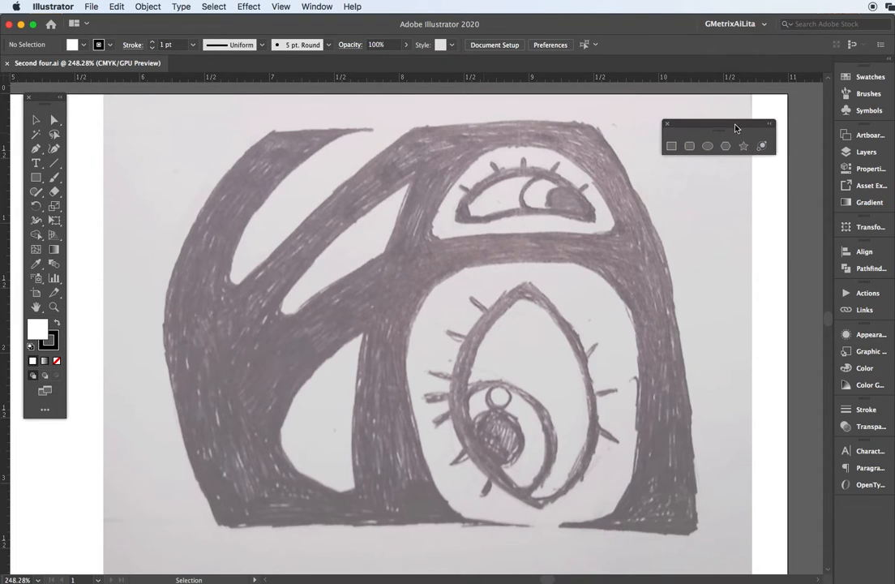
Step: Show and unlock the guides layer and make it the active layer
{"action": "left_click", "coordinate": [865, 152]}
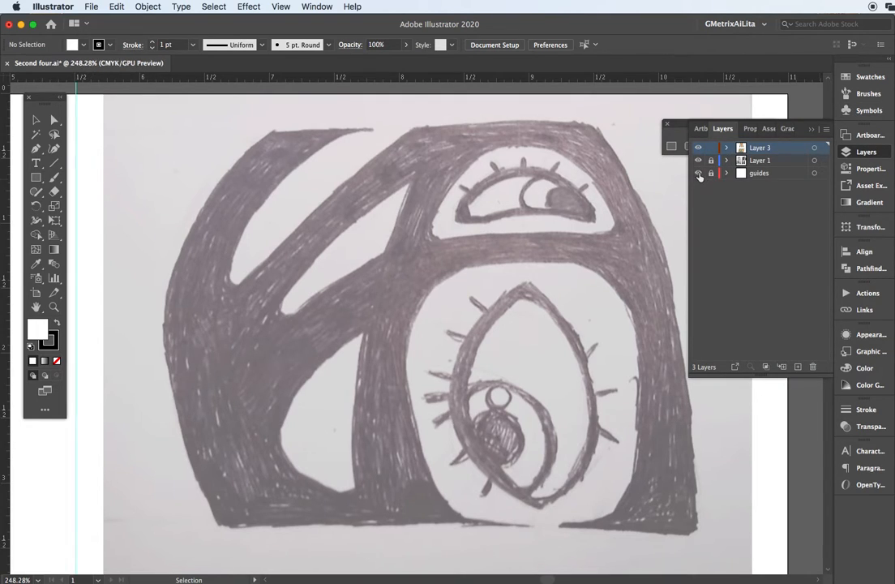
{"action": "left_click", "coordinate": [698, 160]}
{"action": "left_click", "coordinate": [698, 160]}
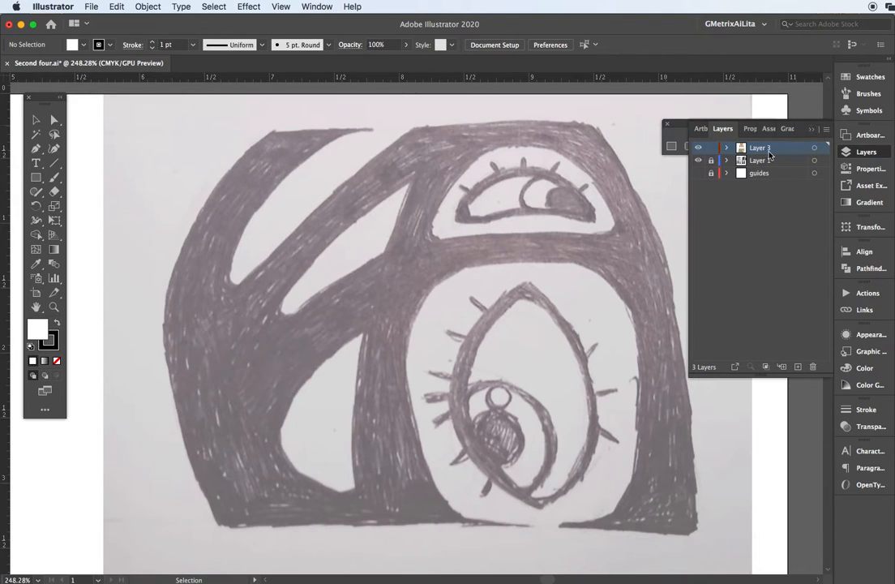
{"action": "left_click", "coordinate": [699, 173]}
{"action": "left_click", "coordinate": [782, 174]}
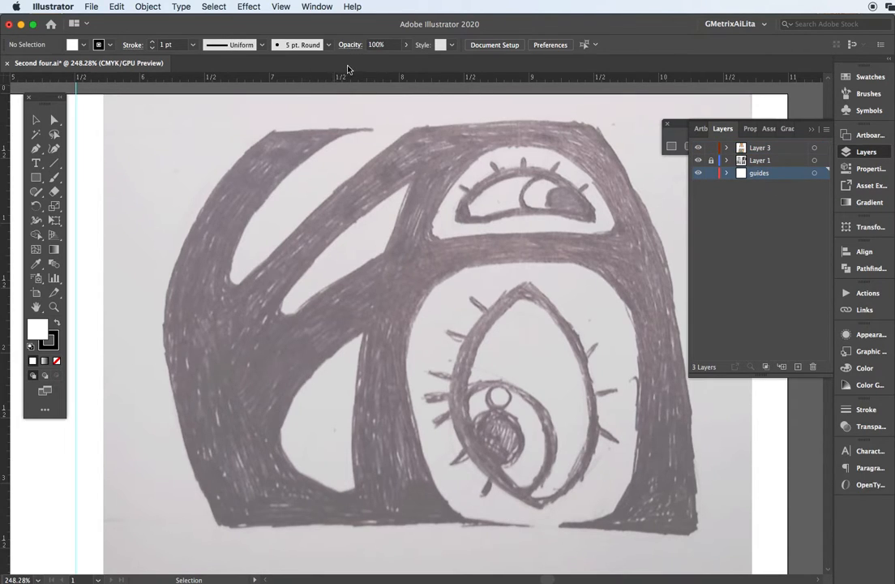
Step: Hide the document rulers and show them again
{"action": "left_click", "coordinate": [281, 6]}
{"action": "mouse_move", "coordinate": [398, 402]}
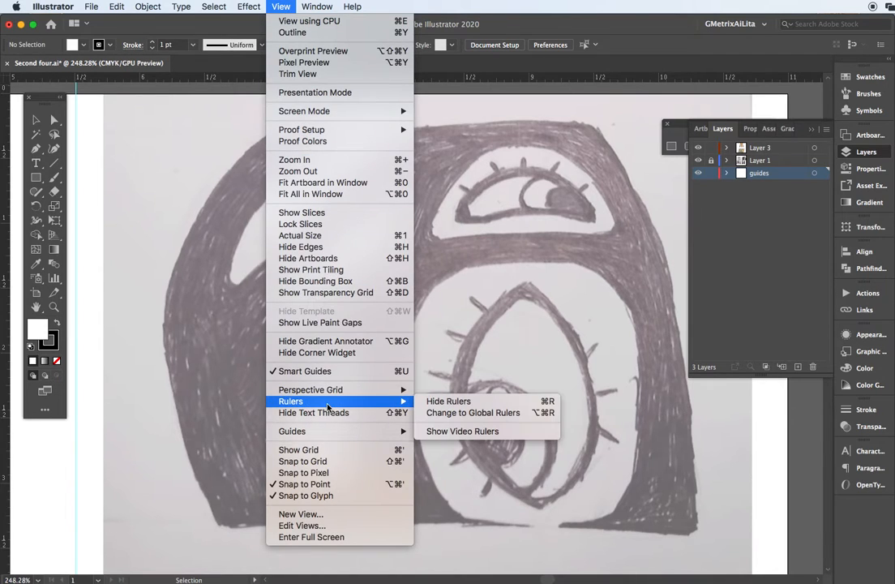
{"action": "left_click", "coordinate": [439, 403]}
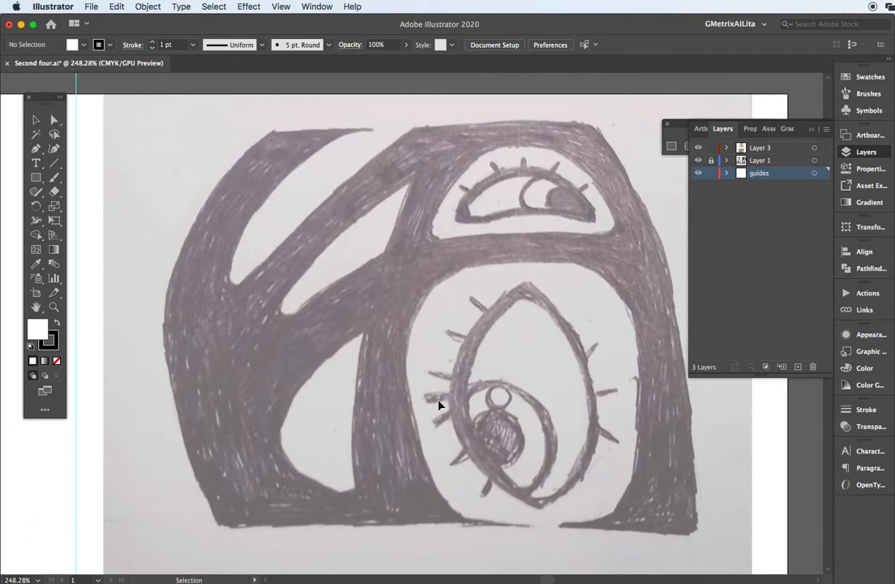
{"action": "left_click", "coordinate": [281, 6]}
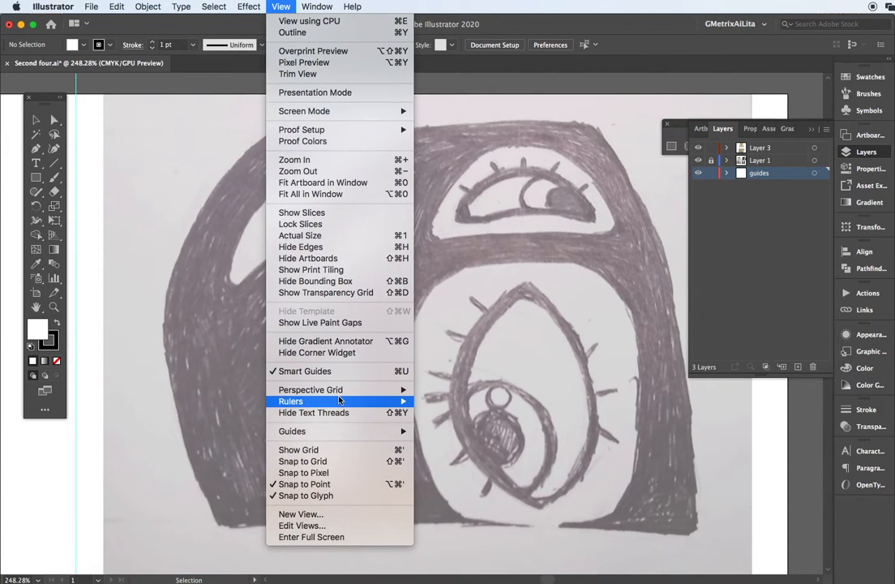
{"action": "mouse_move", "coordinate": [406, 411]}
{"action": "left_click", "coordinate": [453, 402]}
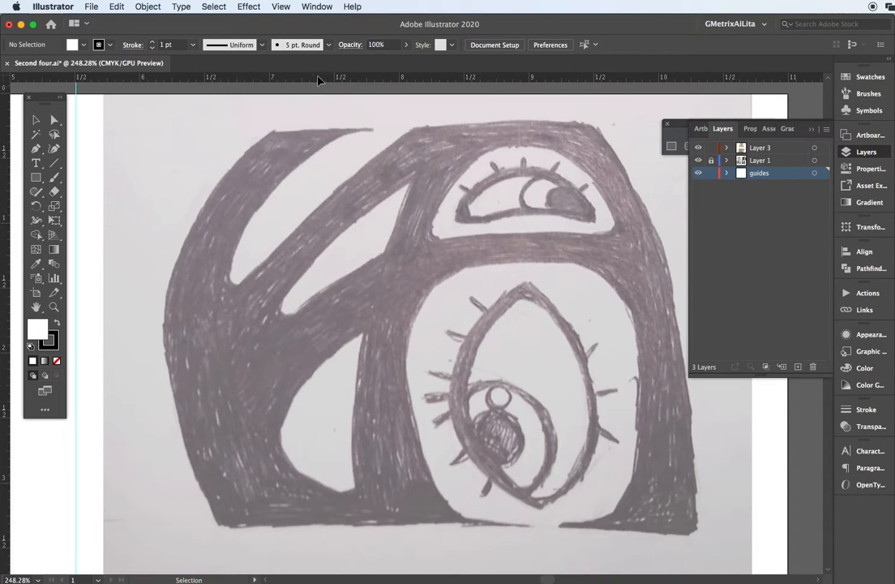
Step: Place horizontal guides along the top and bottom edges of the sketched figure and lock the guides layer
{"action": "left_click_drag", "start_coordinate": [319, 82], "coordinate": [329, 127]}
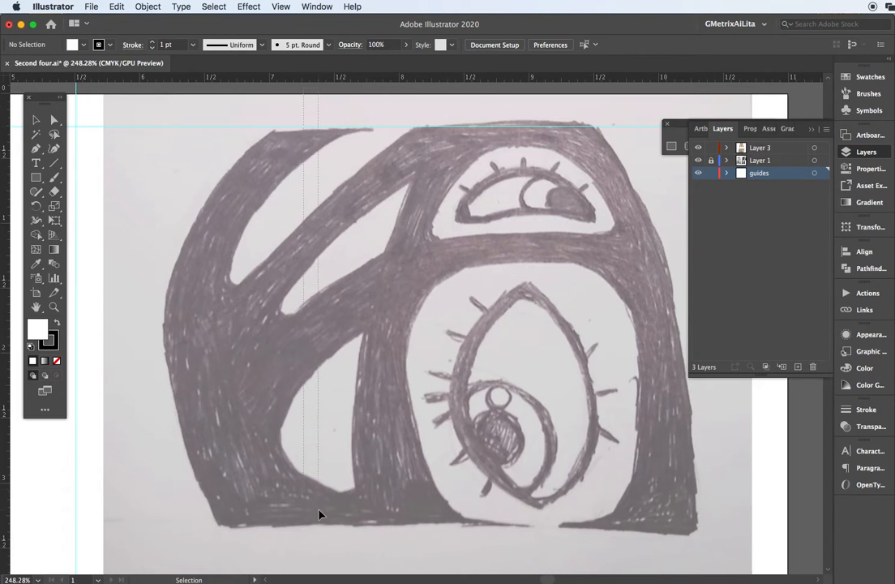
{"action": "left_click_drag", "start_coordinate": [365, 78], "coordinate": [352, 529]}
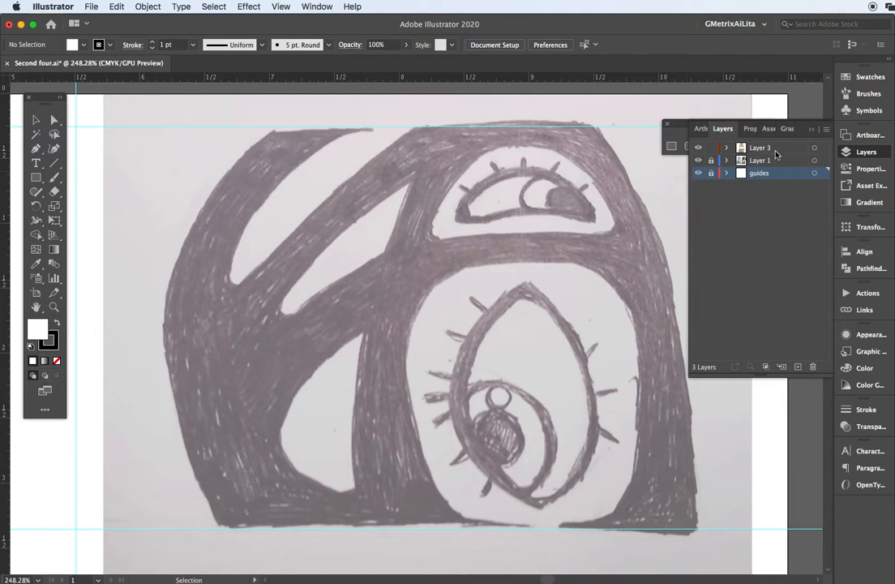
{"action": "left_click", "coordinate": [808, 133]}
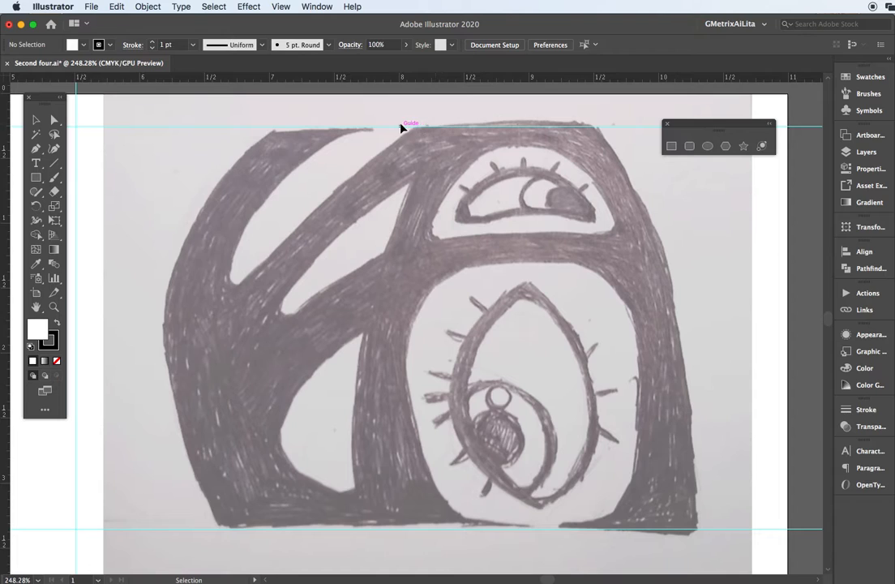
Step: Trace the silhouette's curved left side on Layer 3 with the Pen tool, from top guide to bottom guide, with no fill
{"action": "left_click", "coordinate": [36, 149]}
{"action": "left_click", "coordinate": [280, 128]}
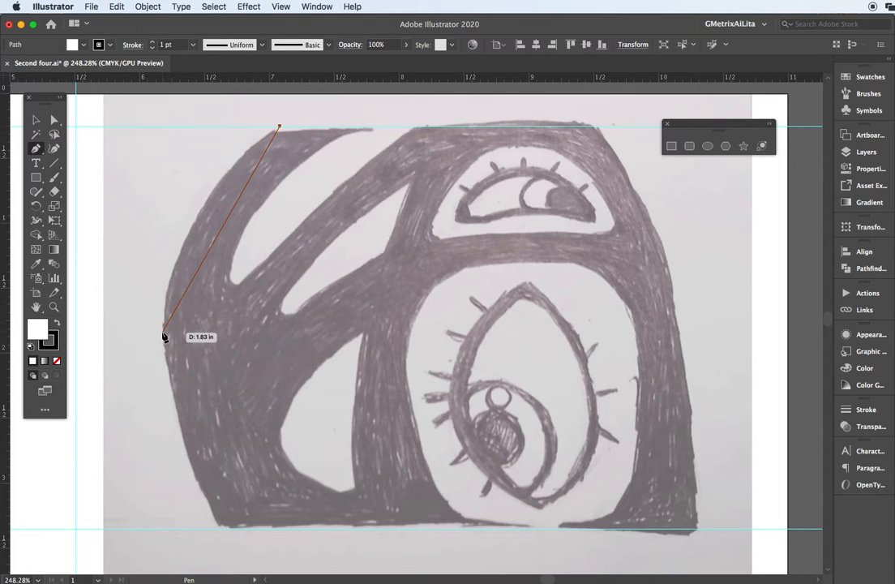
{"action": "left_click_drag", "start_coordinate": [163, 331], "coordinate": [170, 480]}
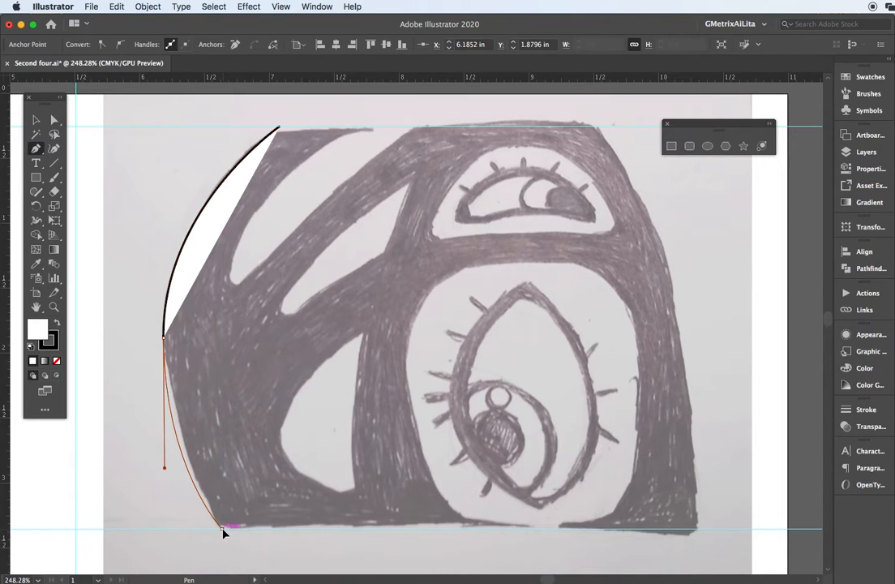
{"action": "left_click_drag", "start_coordinate": [223, 528], "coordinate": [470, 483]}
{"action": "left_click_drag", "start_coordinate": [353, 444], "coordinate": [47, 332]}
{"action": "left_click", "coordinate": [57, 362]}
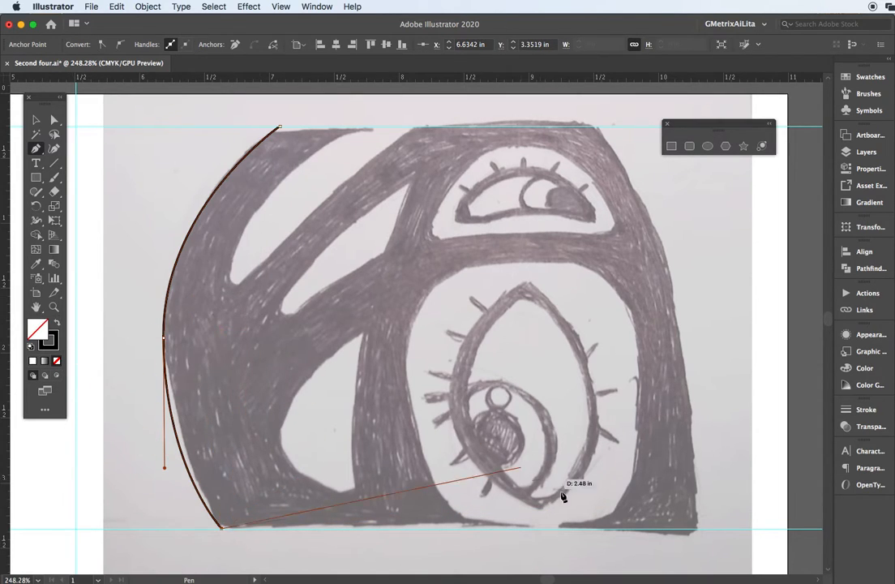
Step: Complete the silhouette with a straight bottom edge, a curved right side and a straight top edge, closing the path
{"action": "left_click", "coordinate": [698, 530]}
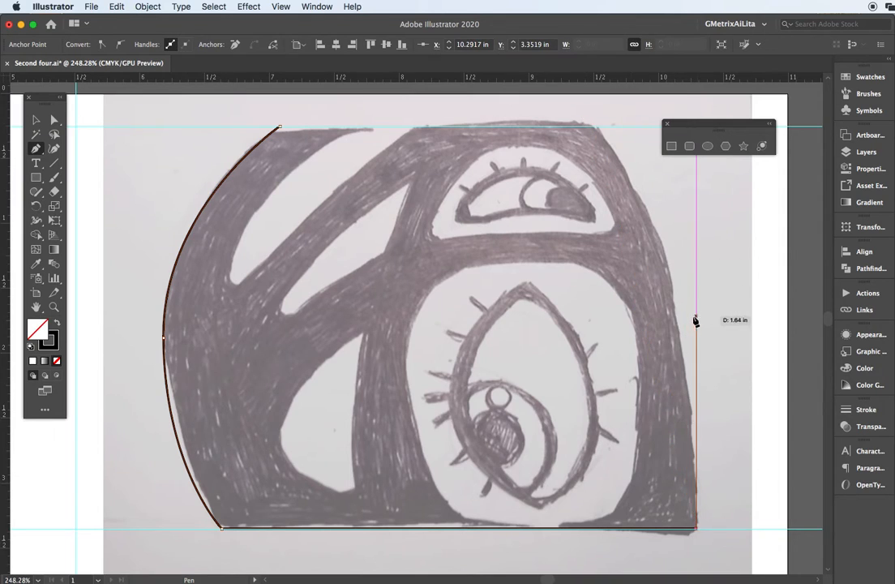
{"action": "left_click_drag", "start_coordinate": [677, 309], "coordinate": [653, 191]}
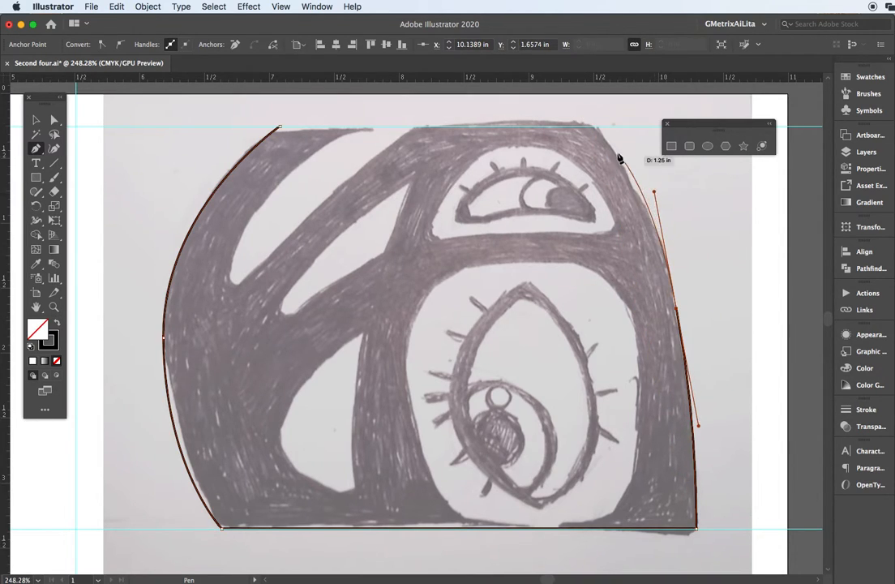
{"action": "left_click", "coordinate": [596, 126]}
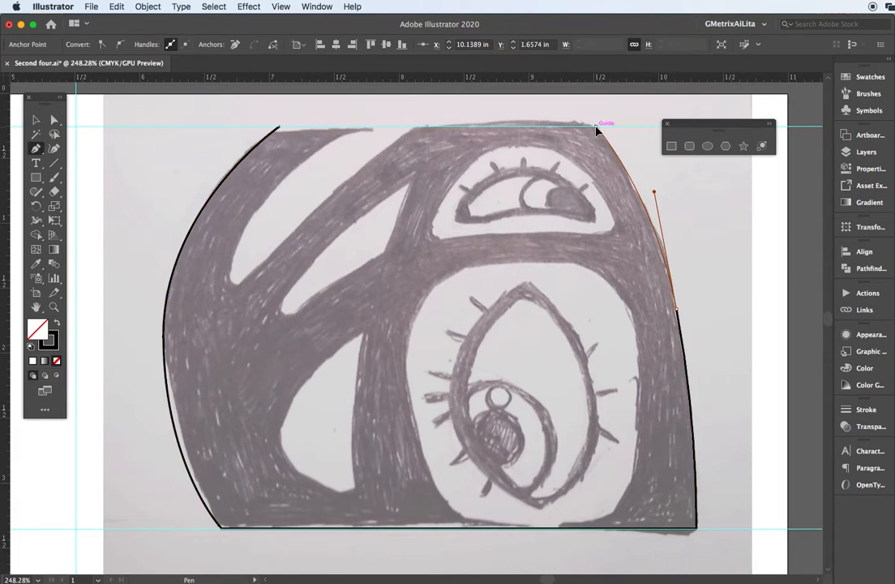
{"action": "left_click", "coordinate": [279, 127]}
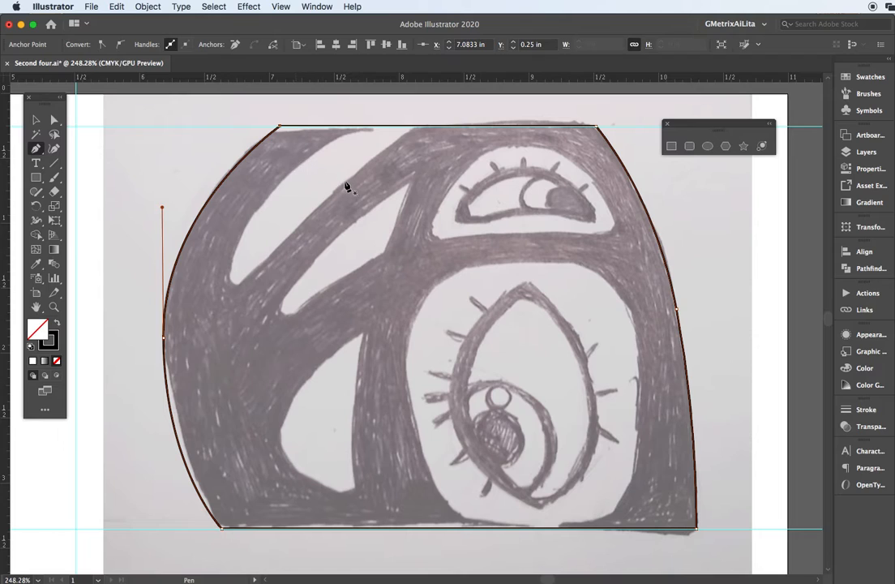
Step: Swap the silhouette's fill and stroke to preview it in solid black, restore the outline and deselect it
{"action": "left_click", "coordinate": [58, 327]}
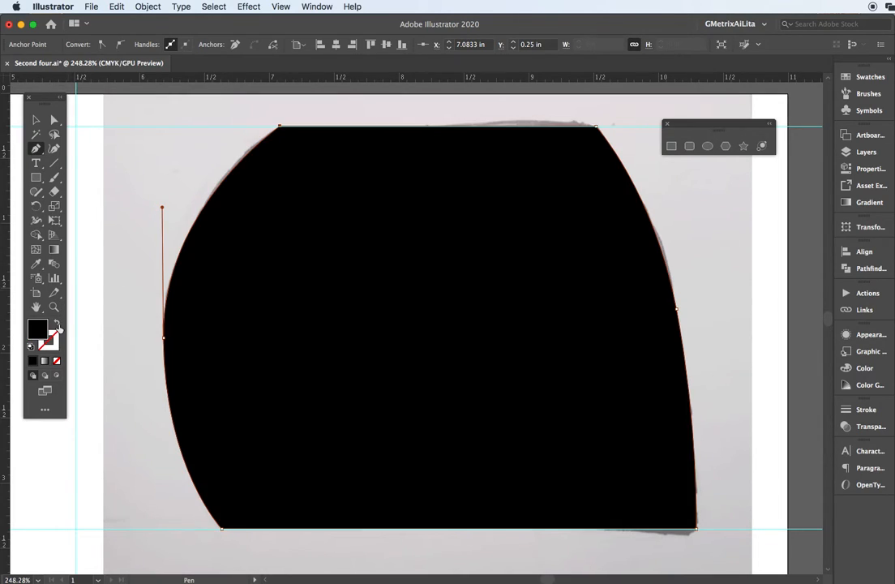
{"action": "left_click", "coordinate": [59, 327]}
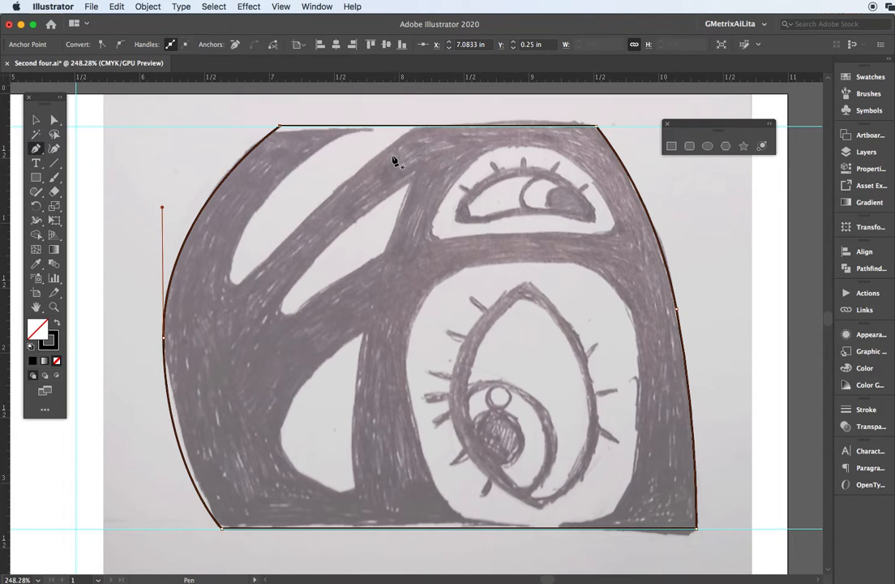
{"action": "left_click", "coordinate": [234, 141], "text": "super"}
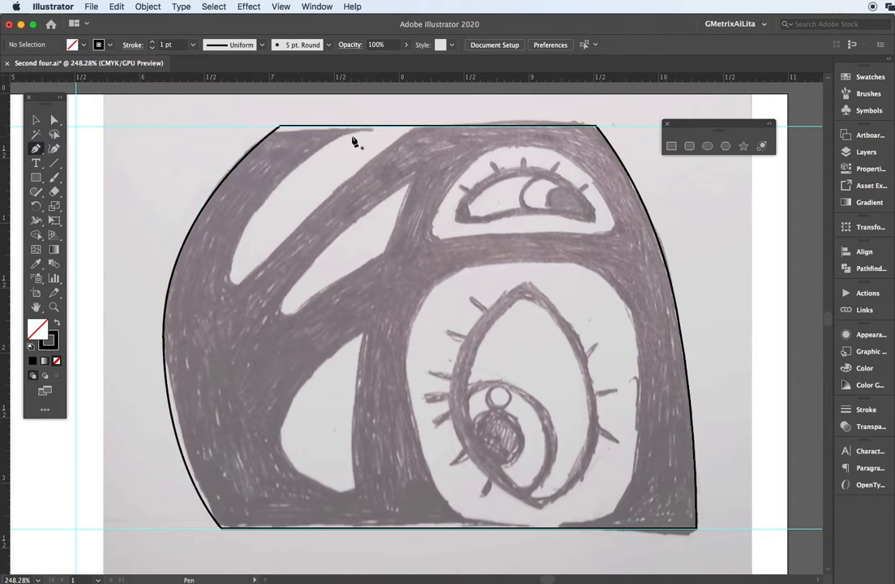
Step: Trace the long upper-left white gap as a closed Pen path extending slightly above the top guide
{"action": "left_click", "coordinate": [420, 120]}
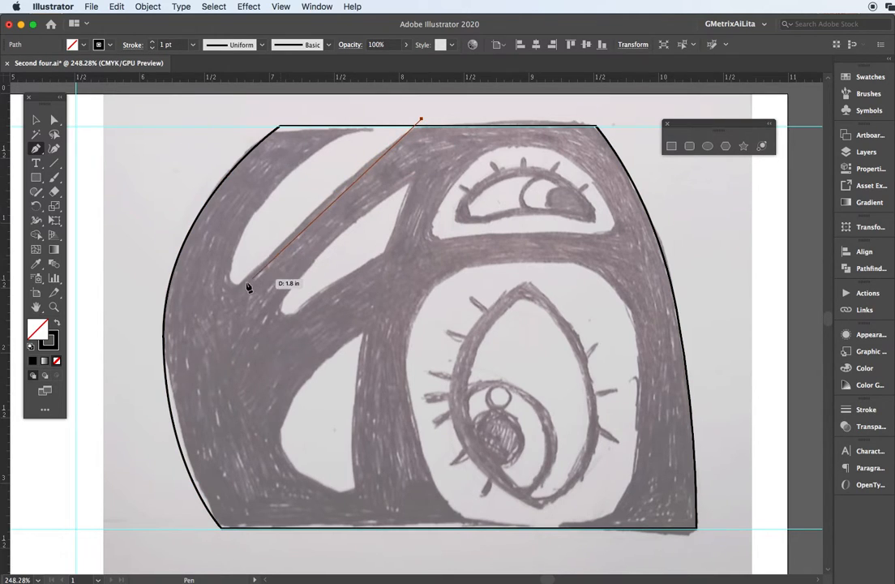
{"action": "left_click_drag", "start_coordinate": [244, 281], "coordinate": [238, 250]}
{"action": "key", "text": "super+z"}
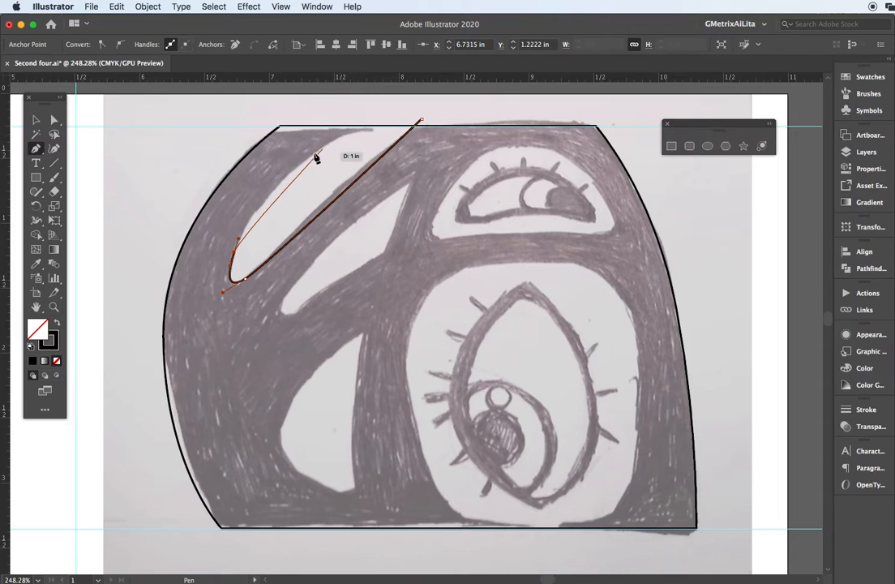
{"action": "left_click_drag", "start_coordinate": [298, 167], "coordinate": [328, 144]}
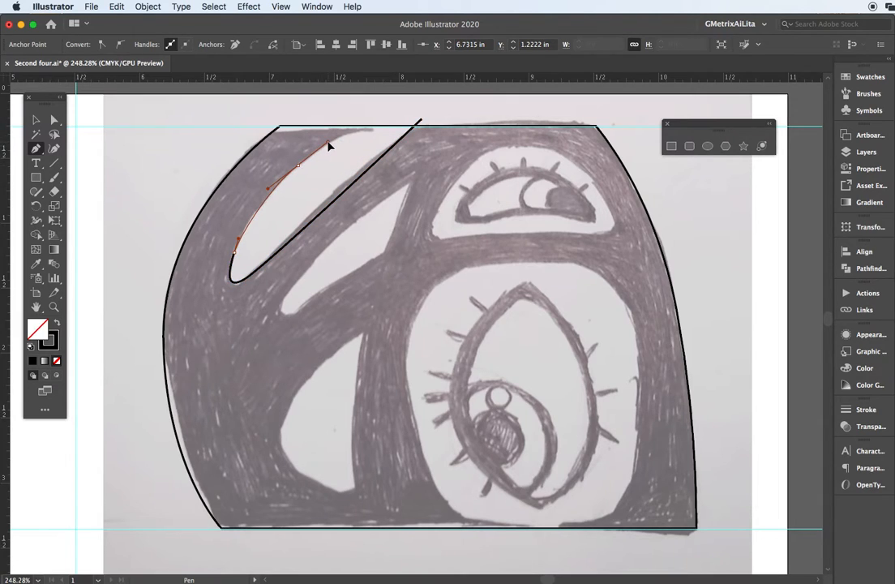
{"action": "left_click_drag", "start_coordinate": [390, 122], "coordinate": [414, 113]}
{"action": "left_click", "coordinate": [423, 120]}
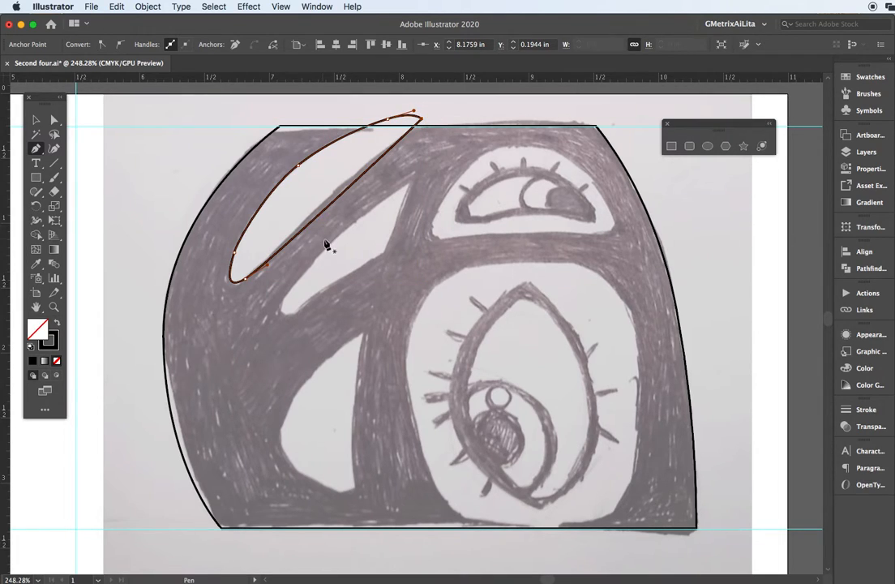
Step: Trace the pointed middle white gap of the sketch as a closed Pen path with a rounded lower end
{"action": "scroll", "coordinate": [354, 247], "scroll_direction": "up", "scroll_amount": 2}
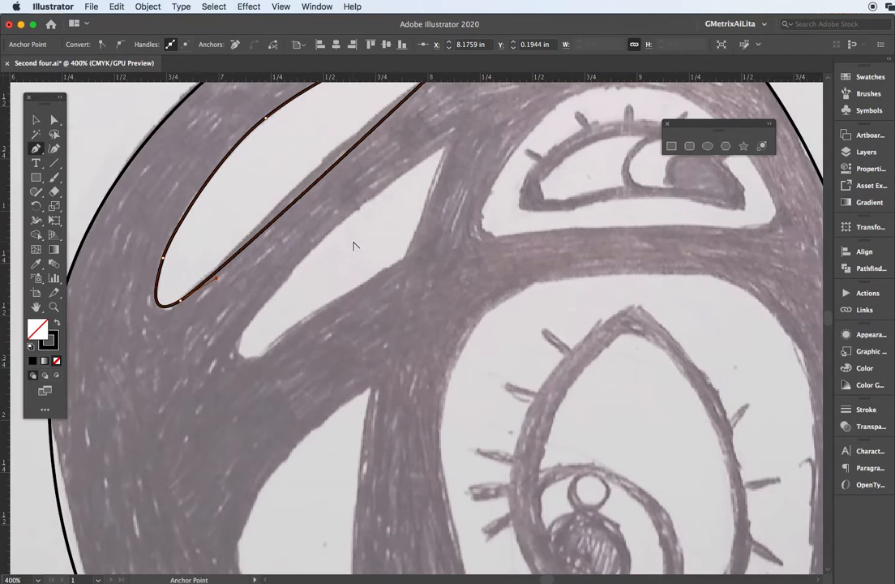
{"action": "scroll", "coordinate": [354, 246], "scroll_direction": "up", "scroll_amount": 1}
{"action": "left_click", "coordinate": [492, 97]}
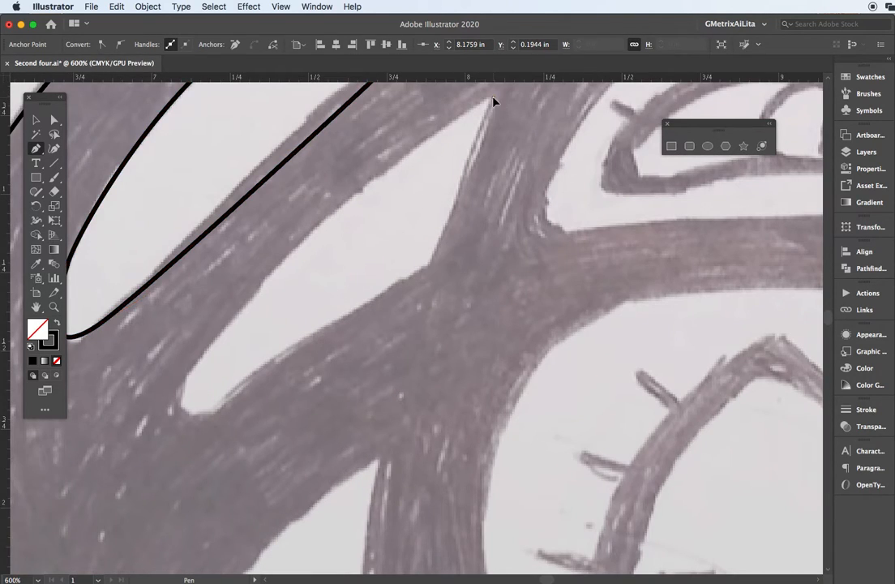
{"action": "left_click", "coordinate": [428, 266]}
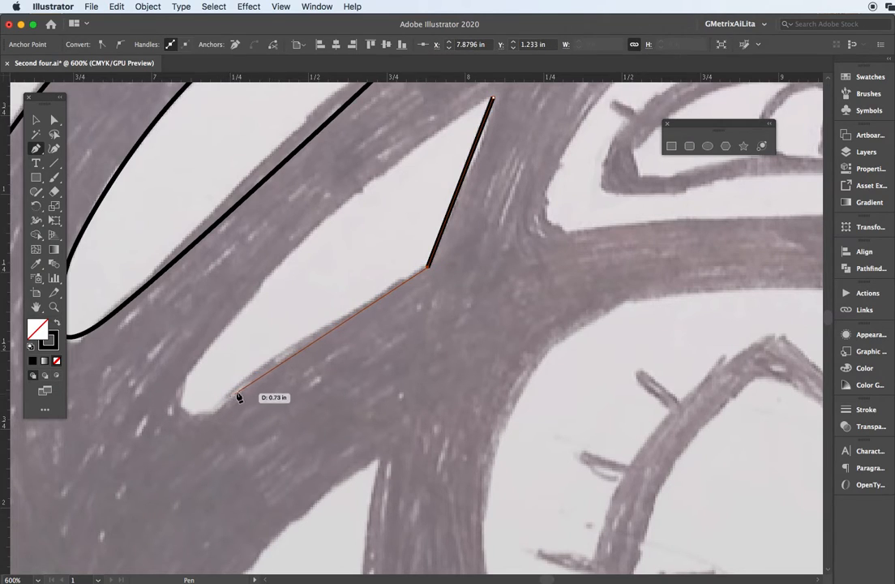
{"action": "left_click_drag", "start_coordinate": [291, 347], "coordinate": [252, 382]}
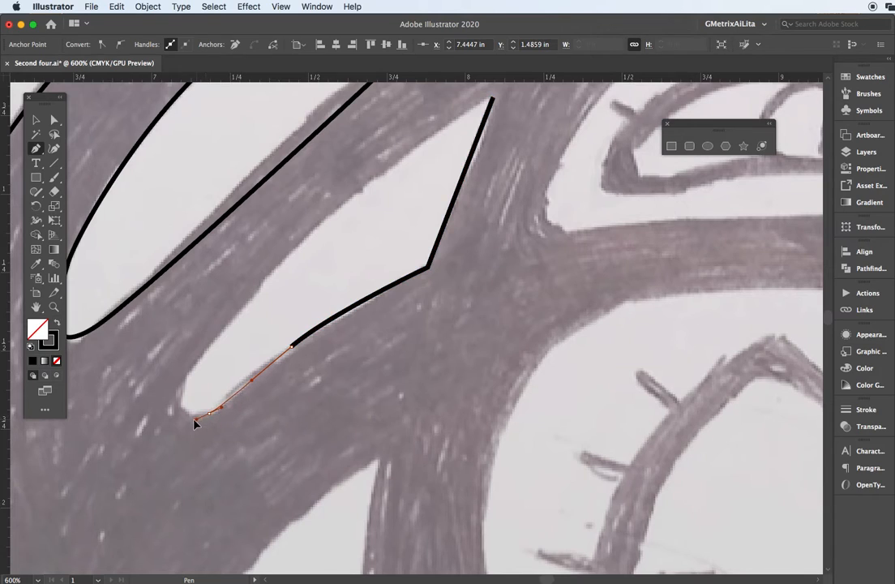
{"action": "left_click_drag", "start_coordinate": [194, 421], "coordinate": [194, 420]}
{"action": "left_click_drag", "start_coordinate": [187, 374], "coordinate": [210, 337]}
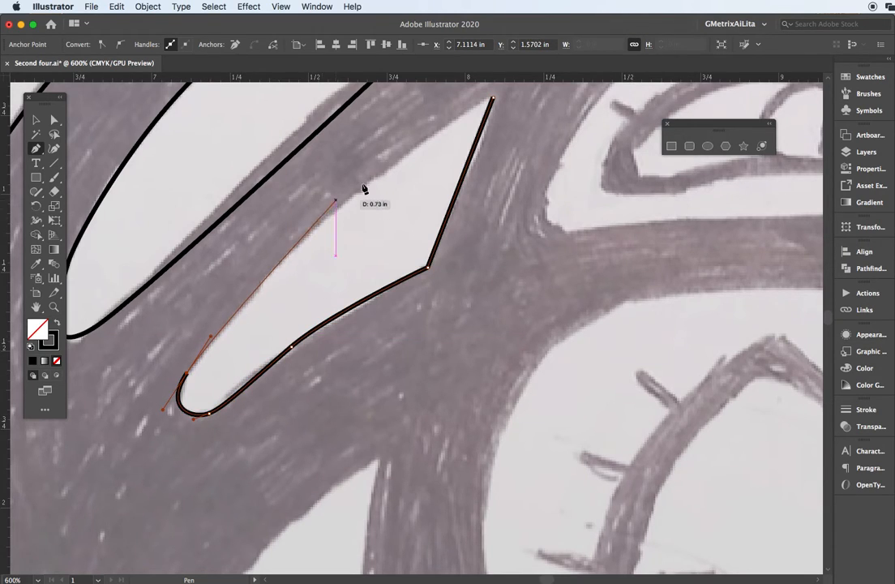
{"action": "left_click_drag", "start_coordinate": [335, 208], "coordinate": [392, 159]}
{"action": "left_click_drag", "start_coordinate": [492, 99], "coordinate": [496, 105]}
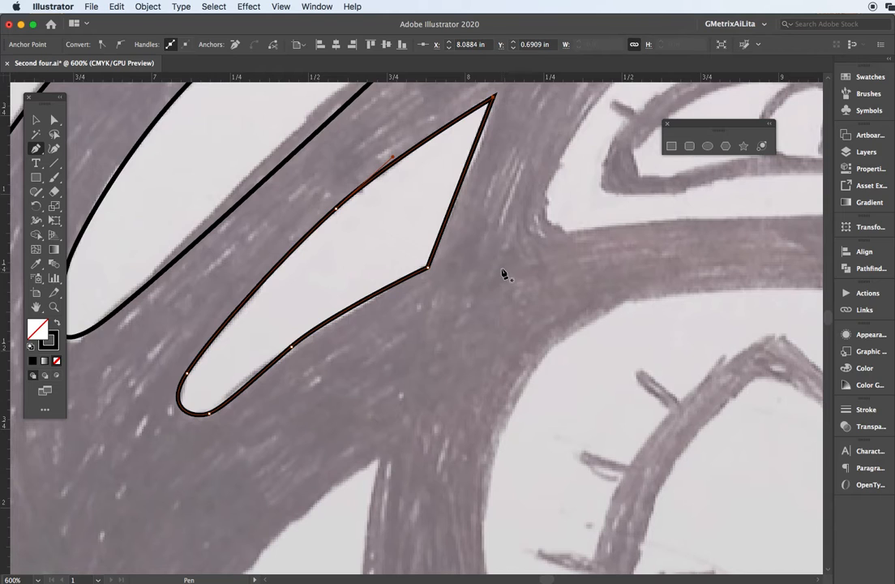
Step: Trace the lower-left crescent-shaped white gap of the sketch as a closed Pen path with a pointed upper tip and rounded lower corner
{"action": "key", "text": "super+minus"}
{"action": "key", "text": "super+minus"}
{"action": "left_click_drag", "start_coordinate": [414, 434], "coordinate": [447, 169]}
{"action": "key", "text": "super+plus"}
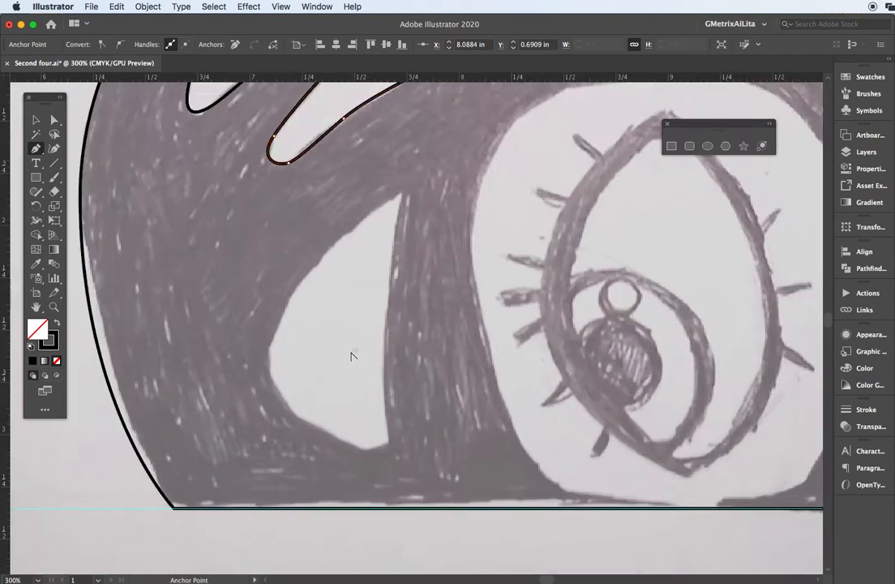
{"action": "key", "text": "super+plus"}
{"action": "key", "text": "super+plus"}
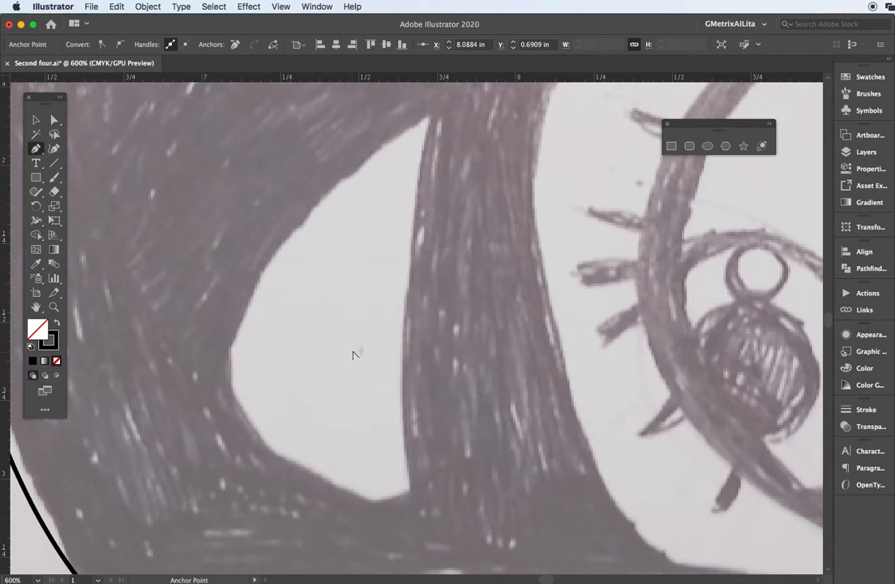
{"action": "left_click", "coordinate": [430, 118]}
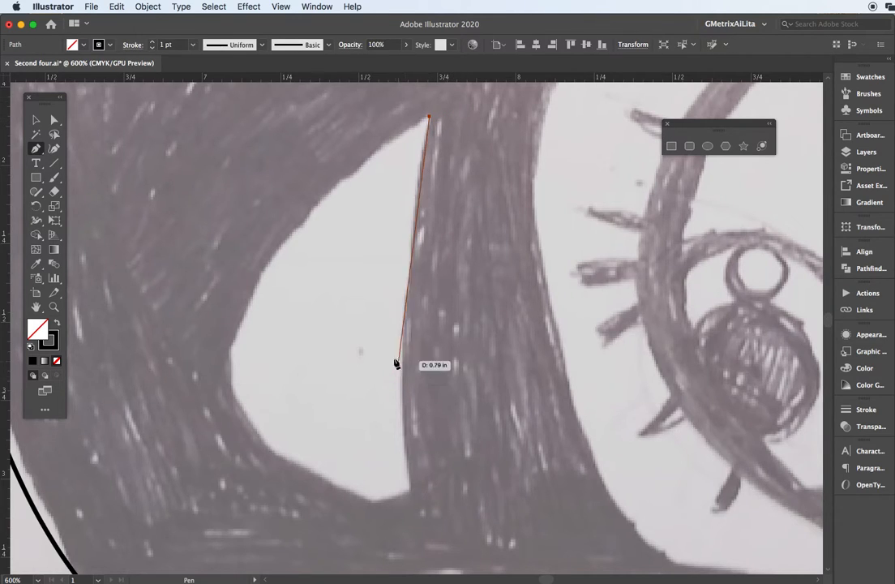
{"action": "left_click_drag", "start_coordinate": [403, 323], "coordinate": [397, 440]}
{"action": "left_click_drag", "start_coordinate": [407, 487], "coordinate": [398, 504]}
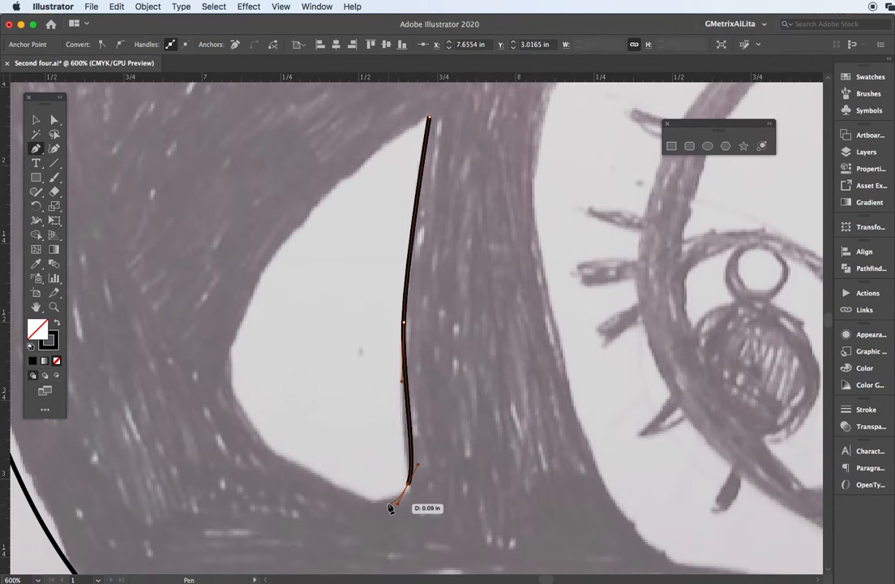
{"action": "left_click_drag", "start_coordinate": [338, 485], "coordinate": [296, 471]}
{"action": "left_click_drag", "start_coordinate": [231, 358], "coordinate": [237, 300]}
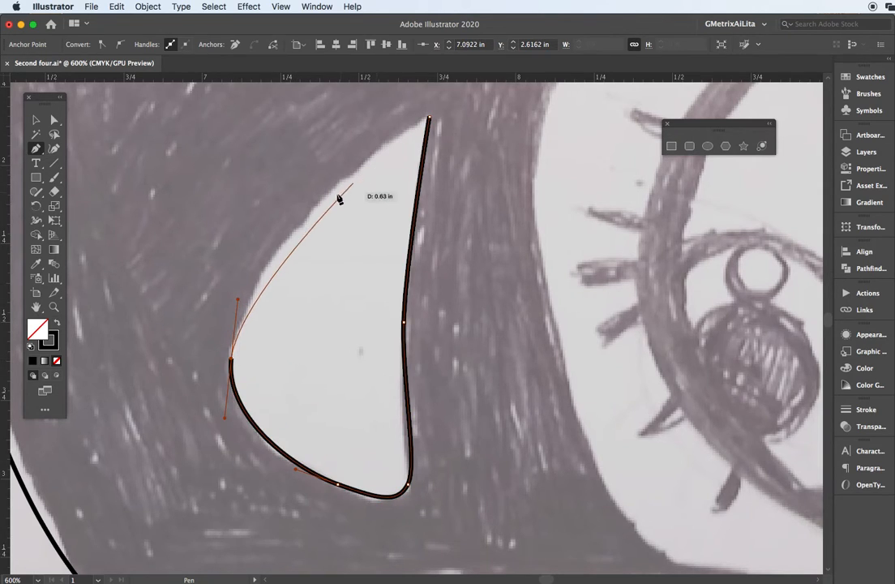
{"action": "left_click_drag", "start_coordinate": [316, 206], "coordinate": [351, 173]}
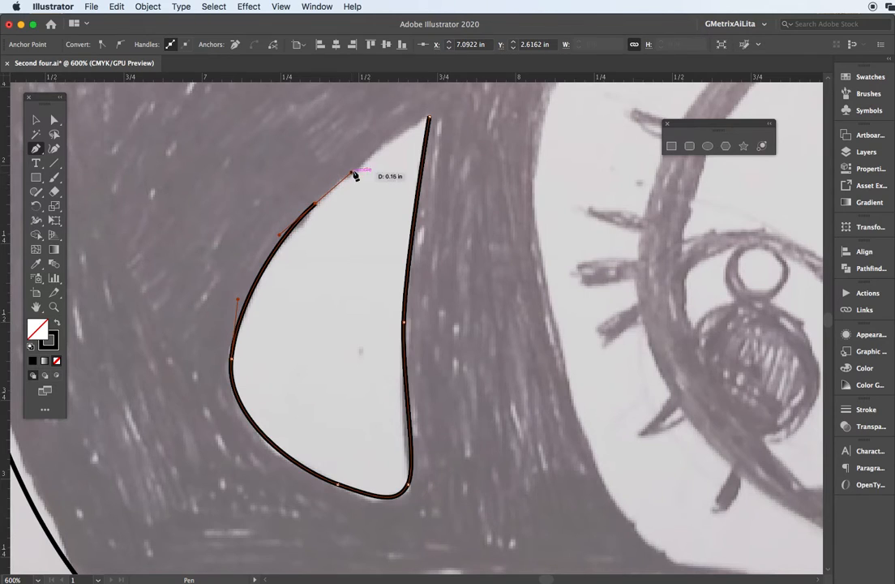
{"action": "left_click", "coordinate": [430, 119]}
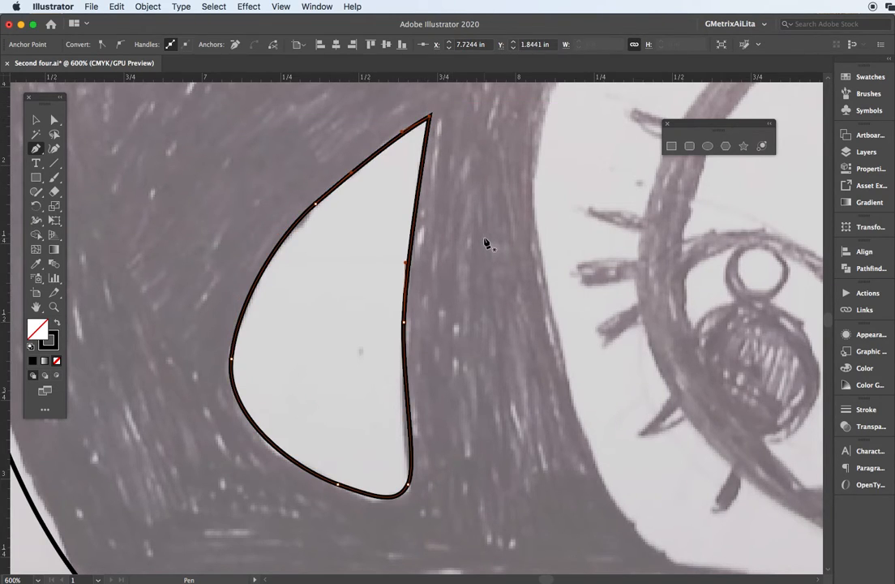
Step: Trace the dome-shaped white area around the upper eye as a closed Pen path with rounded lower corners
{"action": "key", "text": "super+minus"}
{"action": "key", "text": "super+minus"}
{"action": "left_click_drag", "start_coordinate": [524, 324], "coordinate": [351, 399]}
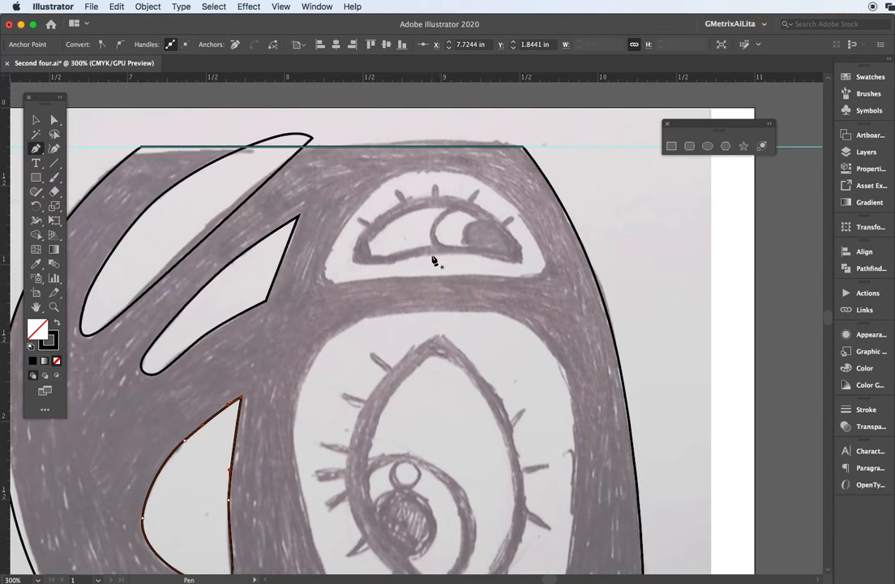
{"action": "key", "text": "super+plus"}
{"action": "key", "text": "super+plus"}
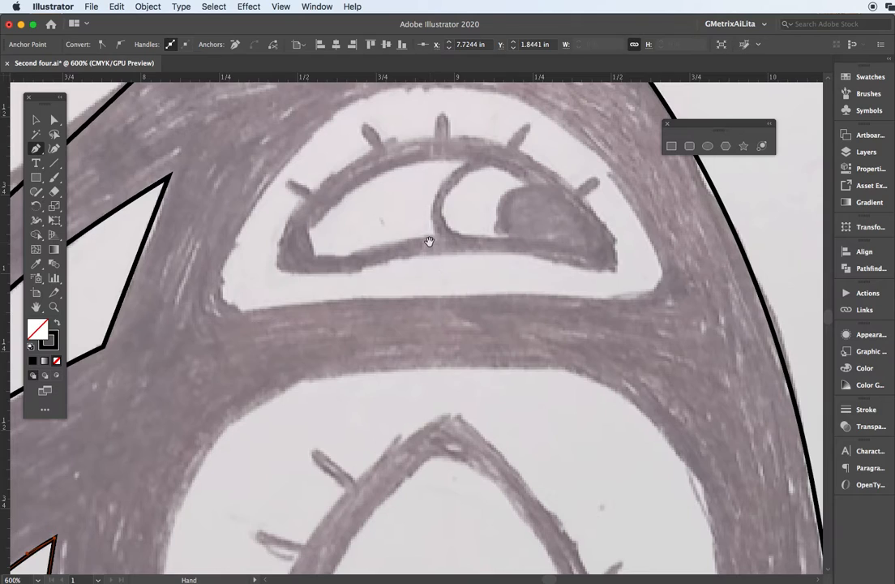
{"action": "left_click_drag", "start_coordinate": [429, 241], "coordinate": [410, 289]}
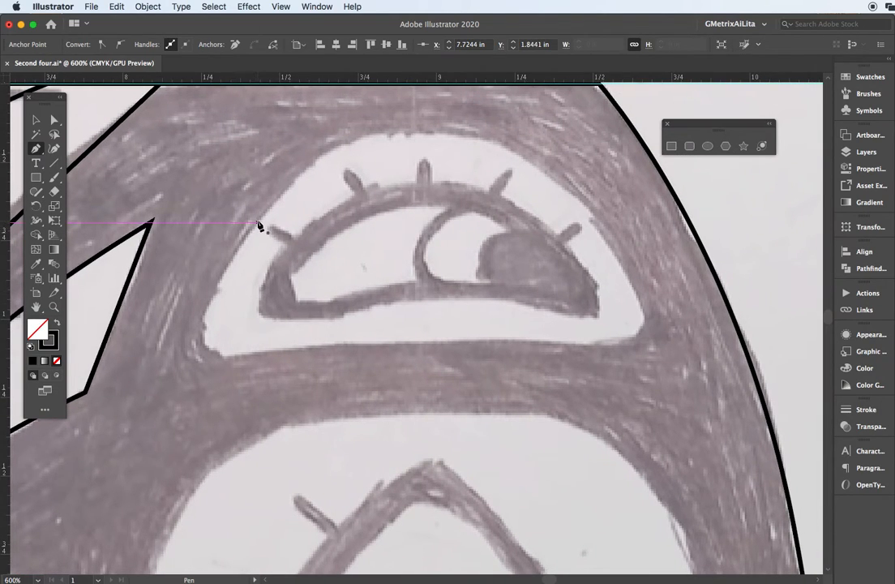
{"action": "left_click_drag", "start_coordinate": [258, 222], "coordinate": [288, 182]}
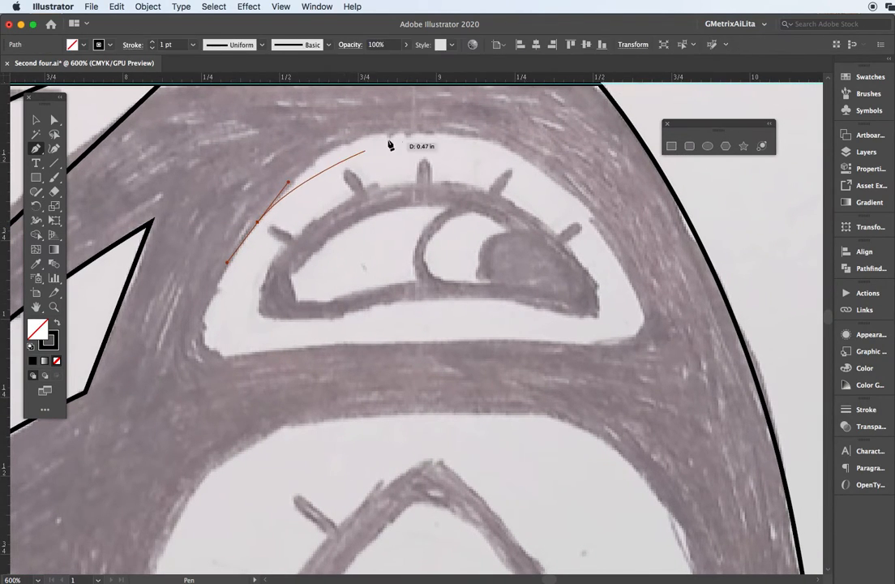
{"action": "left_click_drag", "start_coordinate": [417, 133], "coordinate": [504, 130]}
{"action": "left_click_drag", "start_coordinate": [600, 227], "coordinate": [631, 282]}
{"action": "left_click_drag", "start_coordinate": [641, 331], "coordinate": [627, 357]}
{"action": "left_click_drag", "start_coordinate": [403, 342], "coordinate": [310, 349]}
{"action": "left_click_drag", "start_coordinate": [207, 349], "coordinate": [182, 327]}
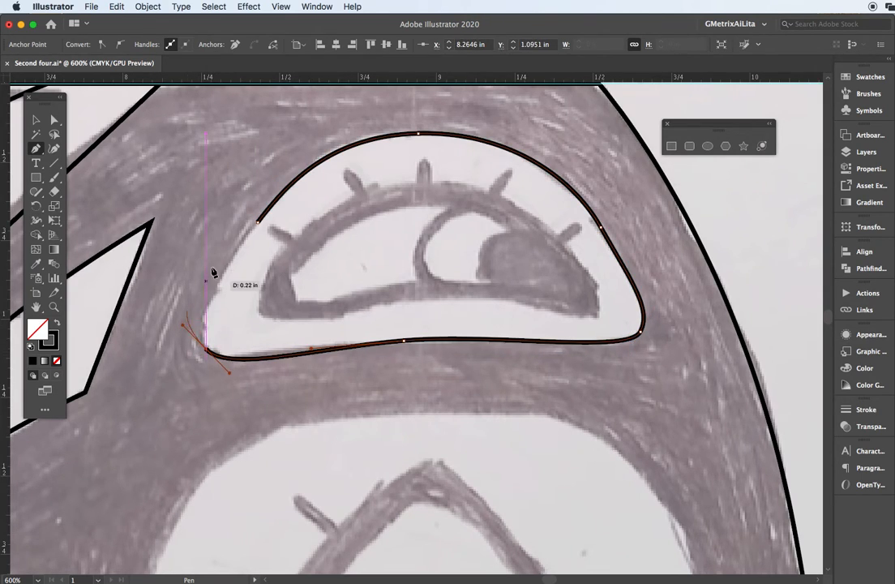
{"action": "left_click", "coordinate": [259, 226]}
Step: Trace the large rounded white area around the lower eye as a closed Pen path reaching the bottom guide, and deselect it
{"action": "mouse_move", "coordinate": [390, 463]}
{"action": "left_mouse_down"}
{"action": "mouse_move", "coordinate": [419, 281]}
{"action": "mouse_move", "coordinate": [370, 148]}
{"action": "left_mouse_up"}
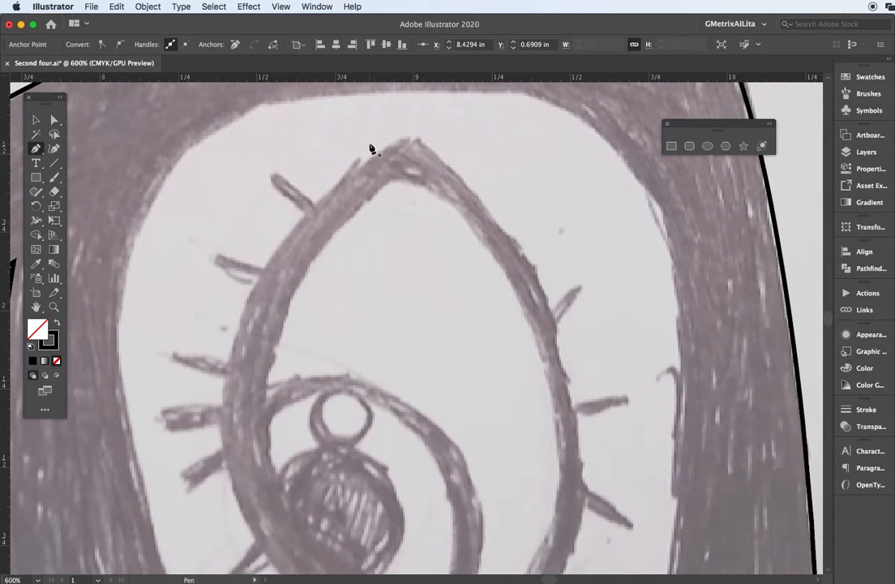
{"action": "key", "text": "super+minus"}
{"action": "left_click_drag", "start_coordinate": [470, 469], "coordinate": [389, 197]}
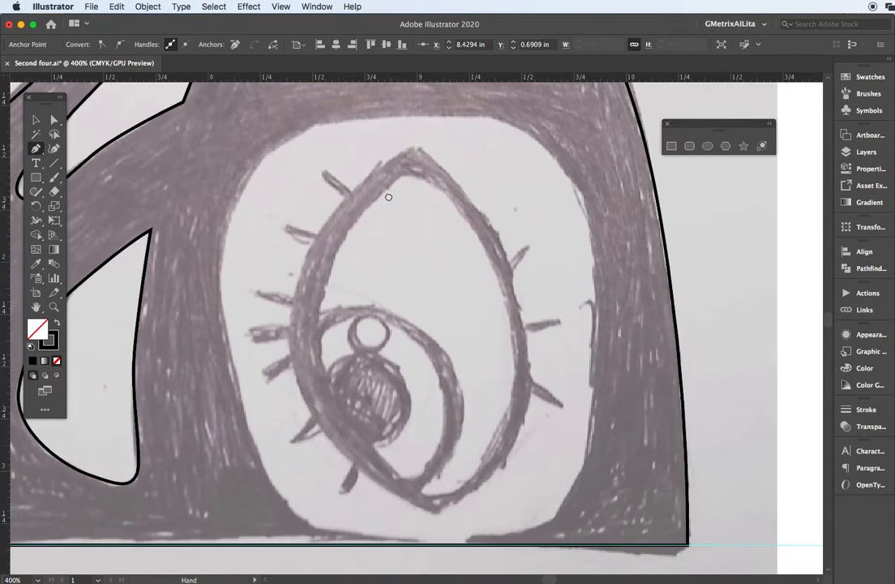
{"action": "left_click_drag", "start_coordinate": [398, 116], "coordinate": [456, 113]}
{"action": "left_click_drag", "start_coordinate": [571, 183], "coordinate": [617, 270]}
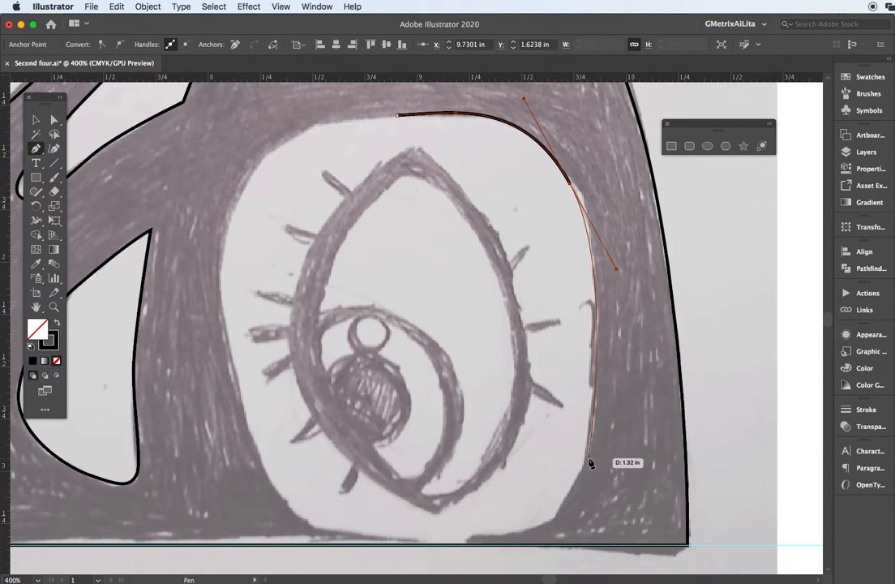
{"action": "left_click_drag", "start_coordinate": [588, 459], "coordinate": [581, 484]}
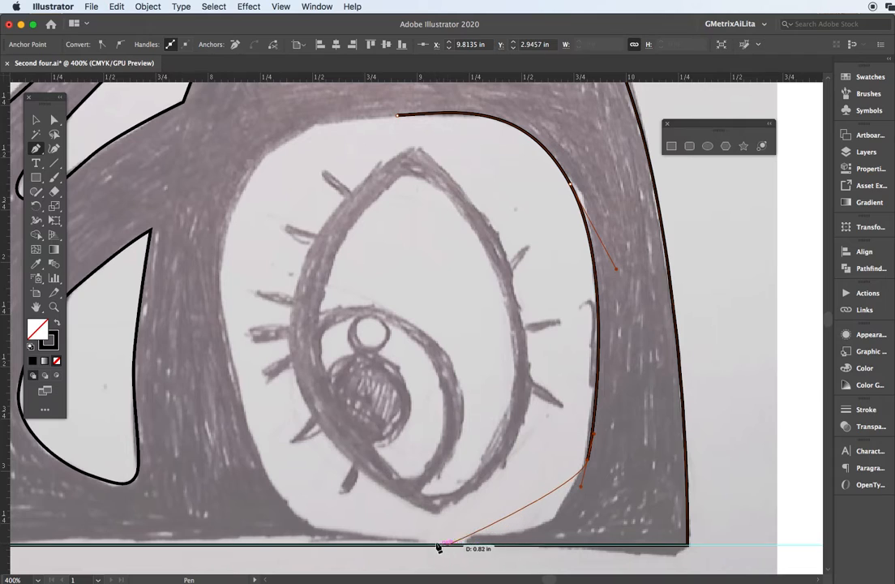
{"action": "left_click_drag", "start_coordinate": [434, 545], "coordinate": [356, 548]}
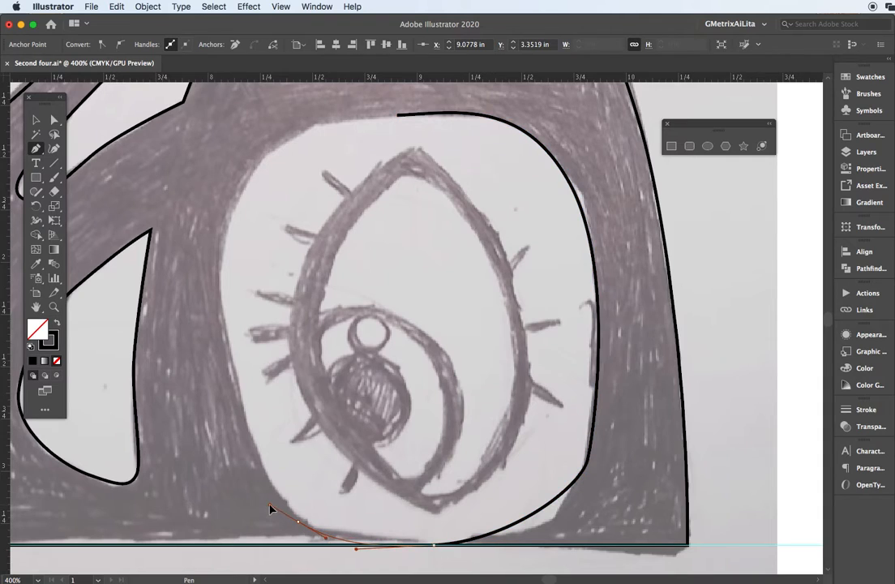
{"action": "left_click_drag", "start_coordinate": [216, 312], "coordinate": [218, 248]}
{"action": "left_click_drag", "start_coordinate": [397, 116], "coordinate": [524, 99]}
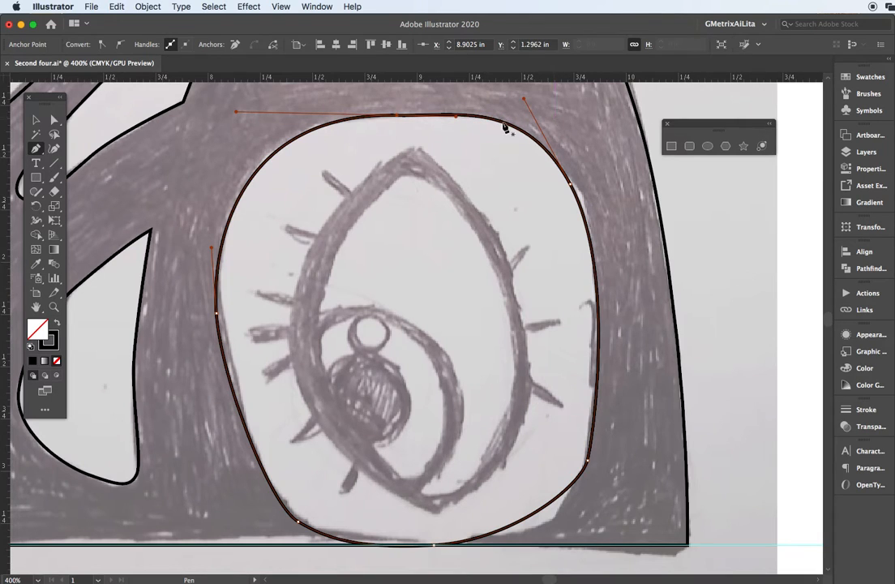
{"action": "left_click", "coordinate": [35, 118]}
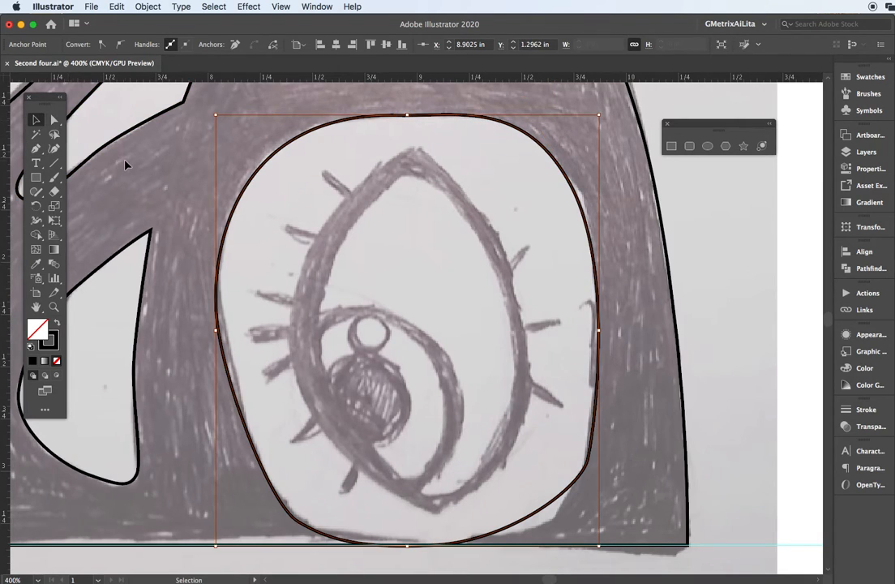
{"action": "left_click", "coordinate": [124, 165]}
Step: Select the silhouette and all the traced inner shapes together and fill them with magenta
{"action": "key", "text": "super+minus"}
{"action": "key", "text": "super+minus"}
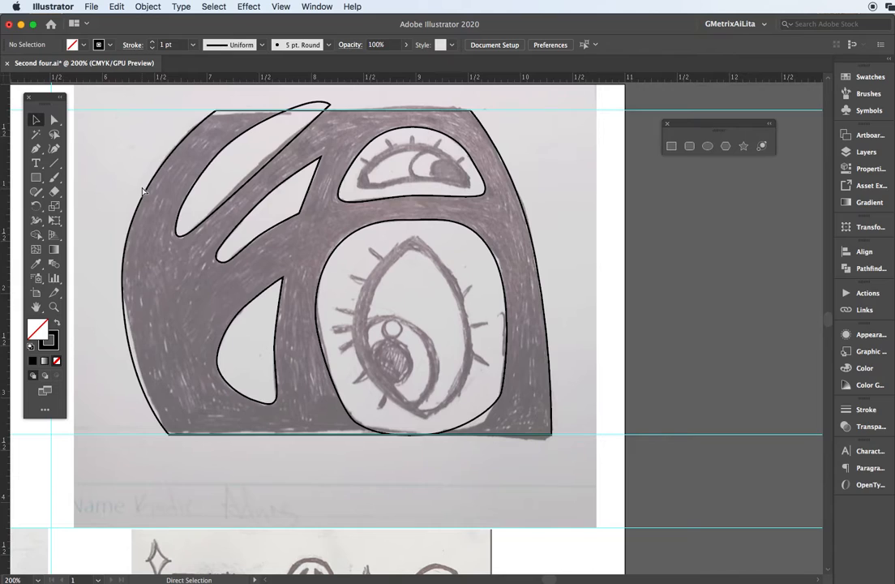
{"action": "key", "text": "super+minus"}
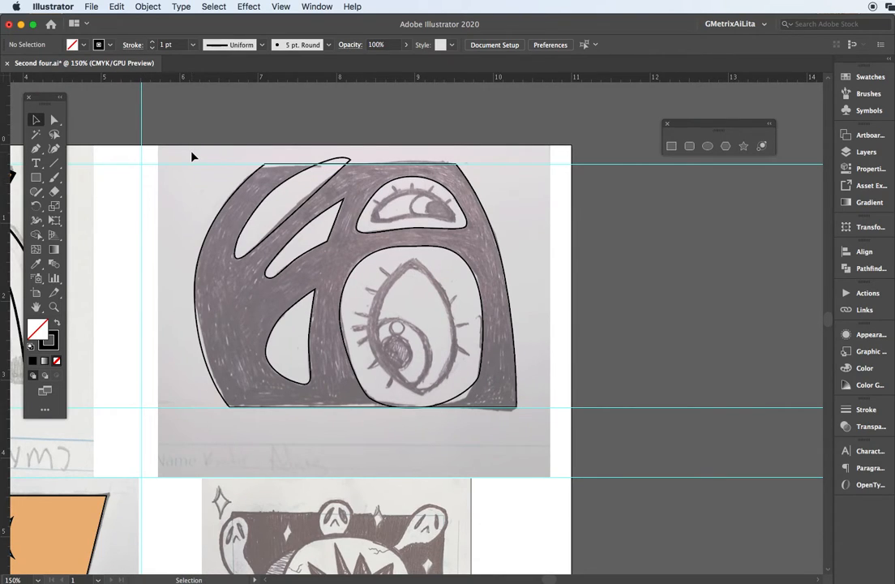
{"action": "left_click_drag", "start_coordinate": [190, 156], "coordinate": [365, 303]}
{"action": "left_click_drag", "start_coordinate": [517, 414], "coordinate": [509, 420]}
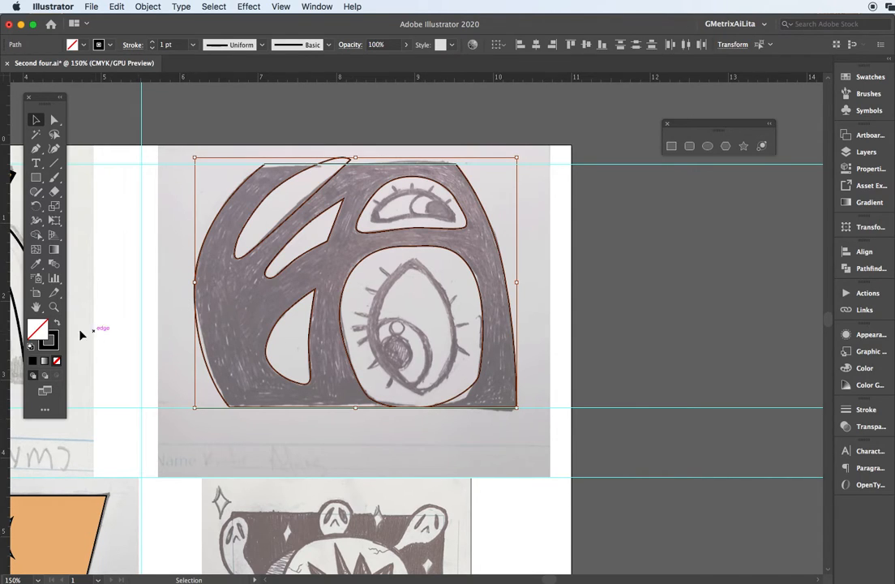
{"action": "left_click", "coordinate": [84, 46]}
{"action": "left_click", "coordinate": [84, 64]}
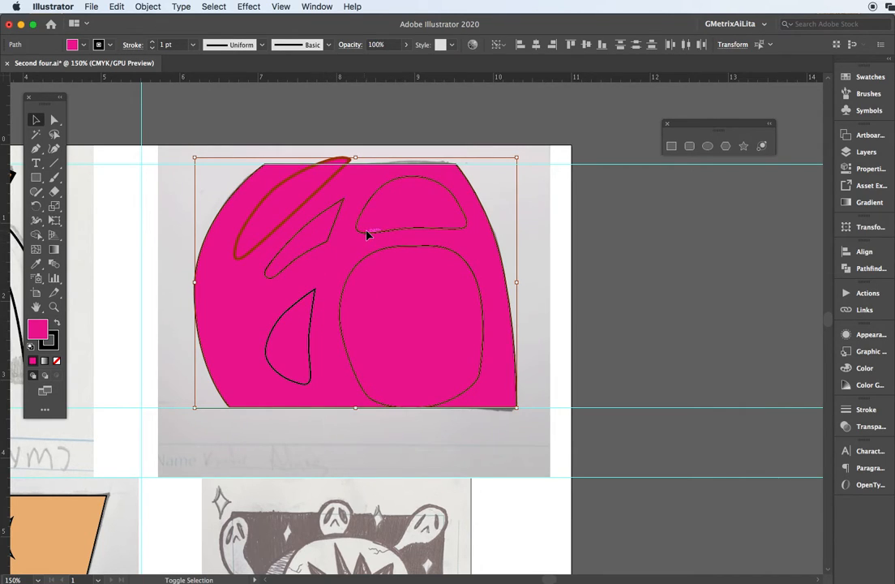
Step: Recolor the silhouette, the two upper-left gaps and the large eye area yellow, leaving out the dome and crescent shapes, and deselect
{"action": "left_click", "coordinate": [86, 47]}
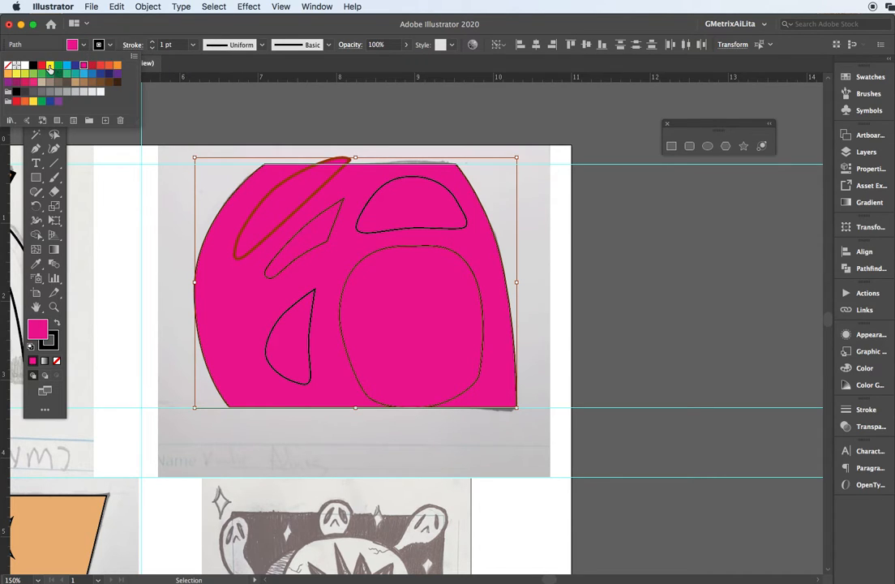
{"action": "left_click", "coordinate": [51, 68]}
{"action": "key", "text": "Escape"}
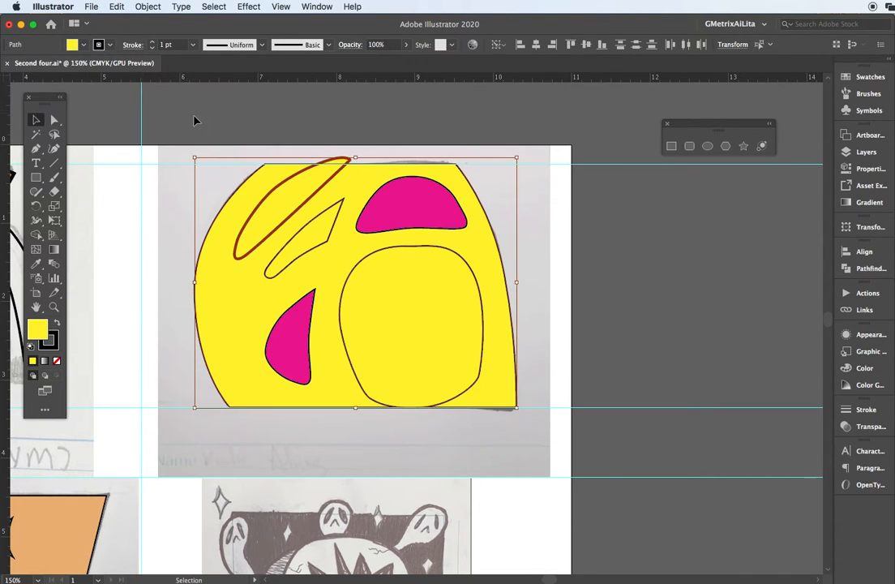
{"action": "left_click", "coordinate": [172, 104]}
Step: Fill the long upper-left gap shape with cyan
{"action": "left_click", "coordinate": [296, 199]}
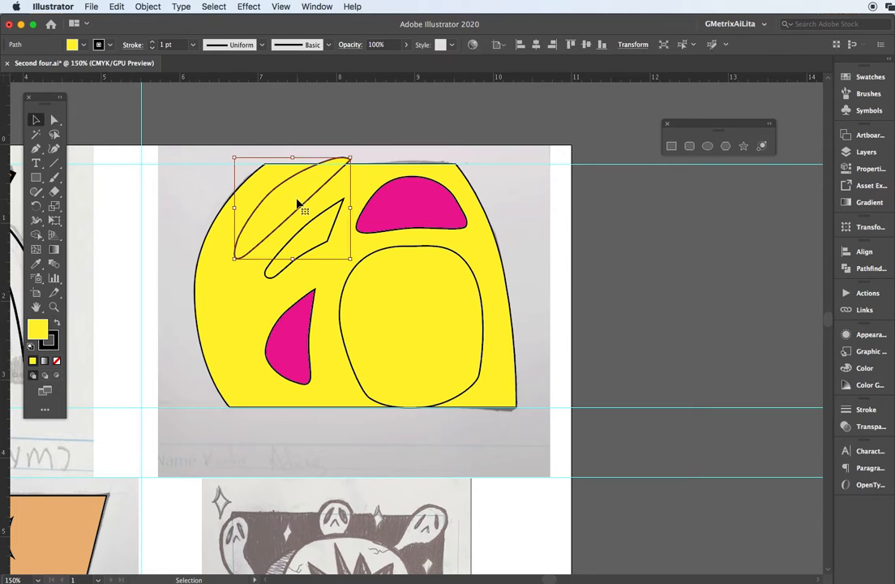
{"action": "left_click", "coordinate": [85, 47]}
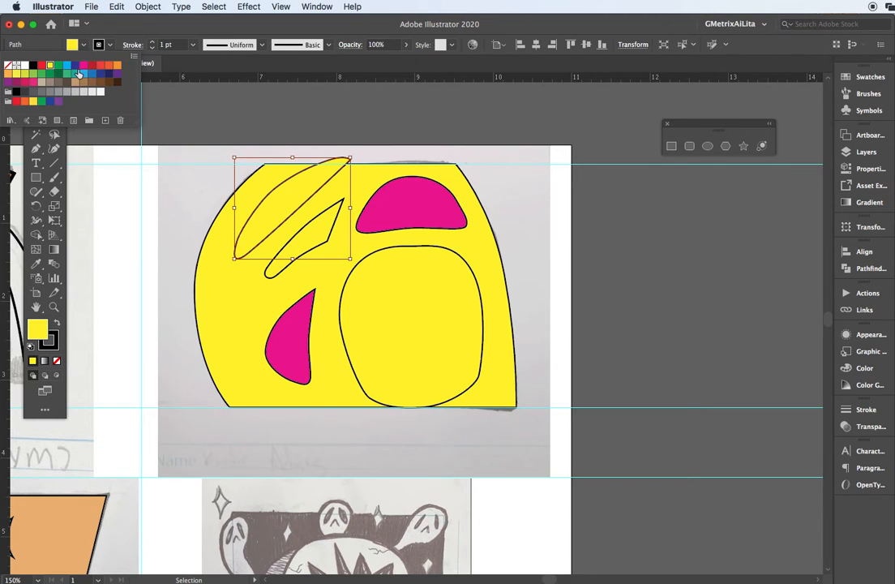
{"action": "left_click", "coordinate": [67, 67]}
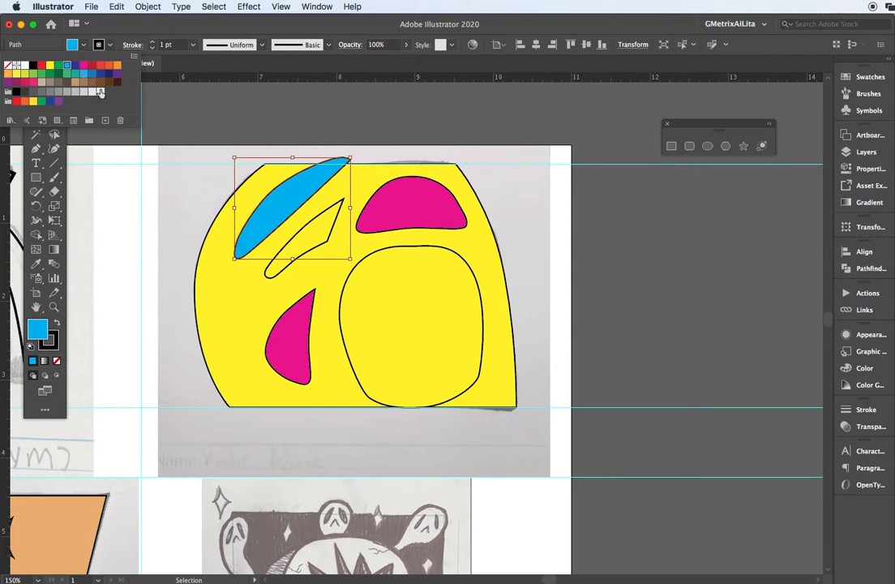
Step: Fill the pointed middle gap shape with light green
{"action": "left_click", "coordinate": [308, 232]}
{"action": "left_click", "coordinate": [285, 264]}
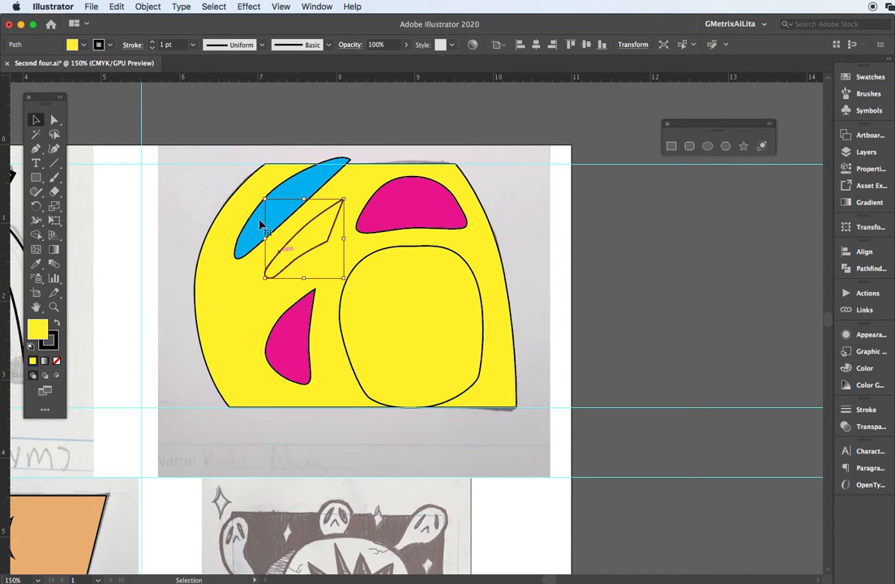
{"action": "left_click", "coordinate": [83, 47]}
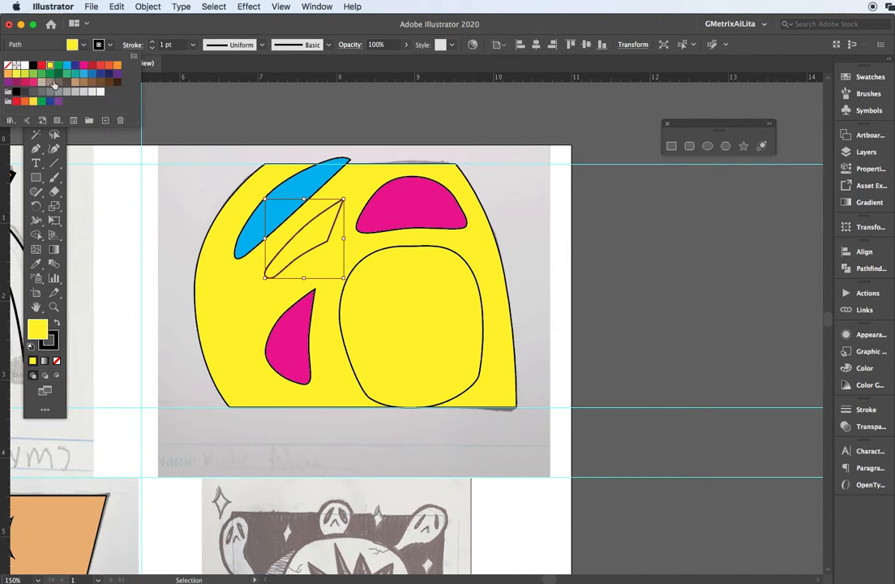
{"action": "left_click", "coordinate": [33, 73]}
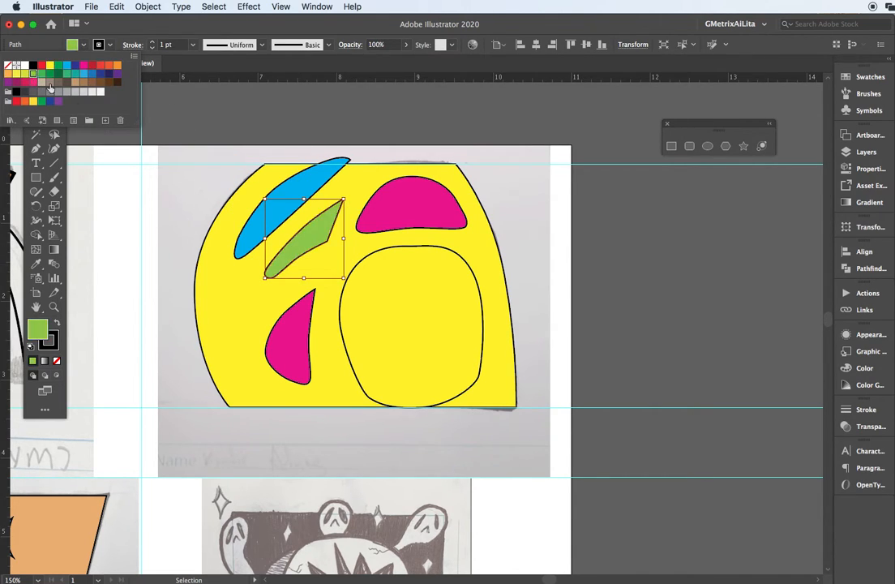
Step: Fill the large rounded shape around the lower eye with dark green
{"action": "left_click", "coordinate": [372, 257]}
{"action": "left_click", "coordinate": [374, 257]}
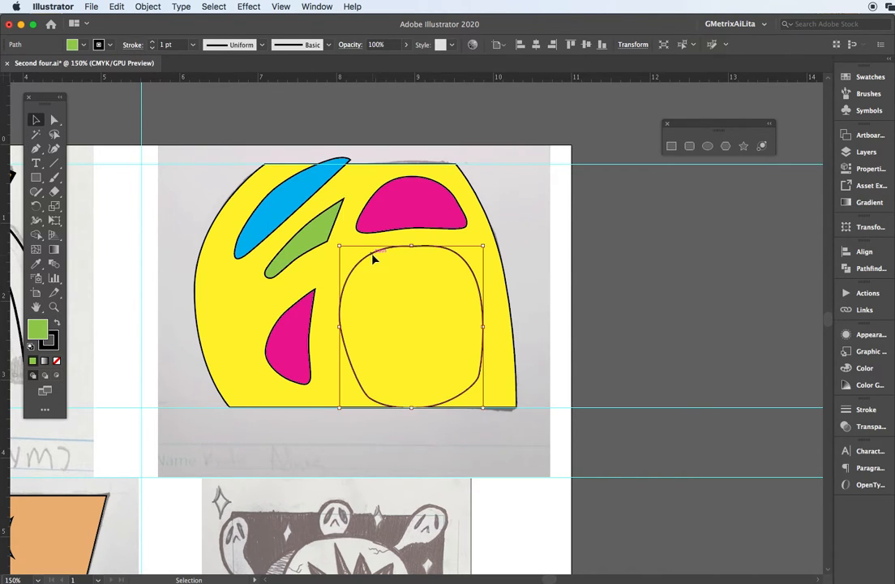
{"action": "left_click", "coordinate": [83, 47]}
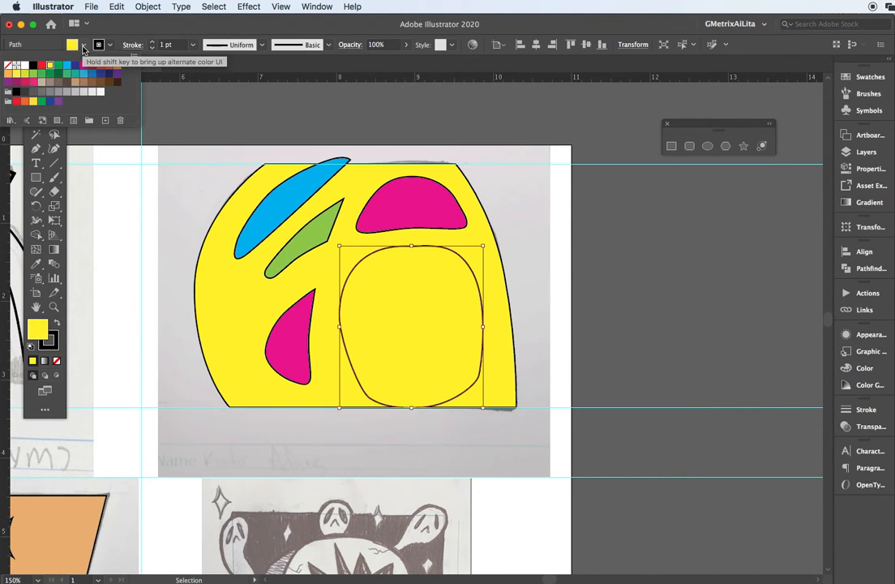
{"action": "left_click", "coordinate": [52, 76]}
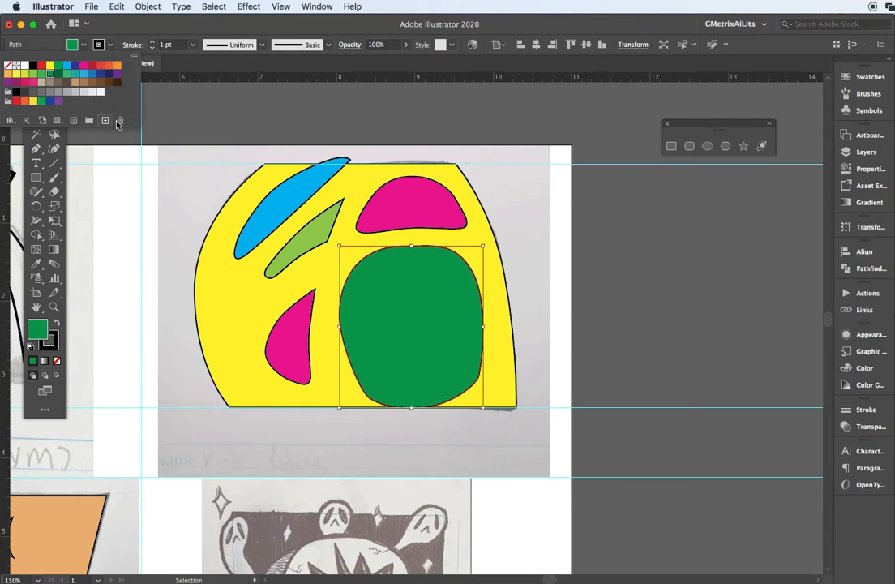
{"action": "left_click", "coordinate": [215, 137]}
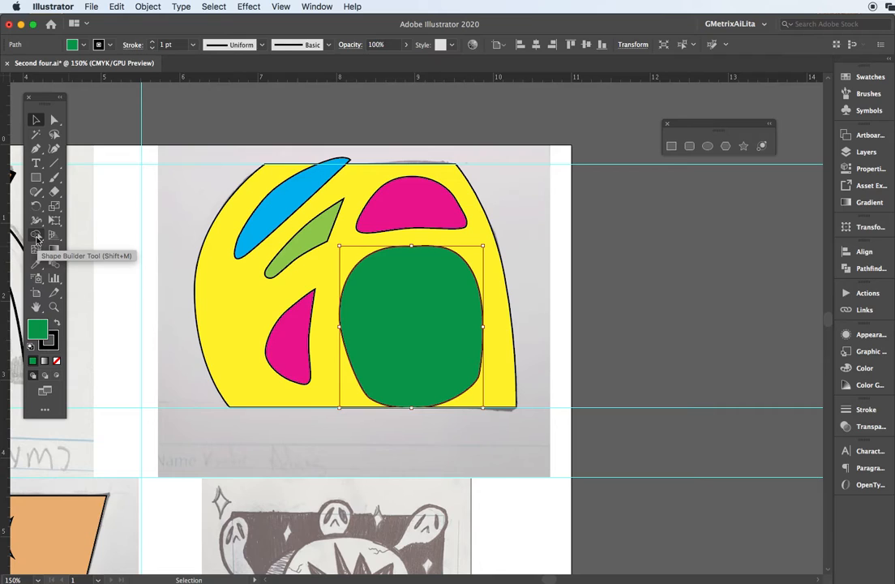
Step: Select the silhouette with its inner shapes and subtract all five inner shapes and the protruding blue tip using Shape Builder, then deselect
{"action": "left_click", "coordinate": [37, 237]}
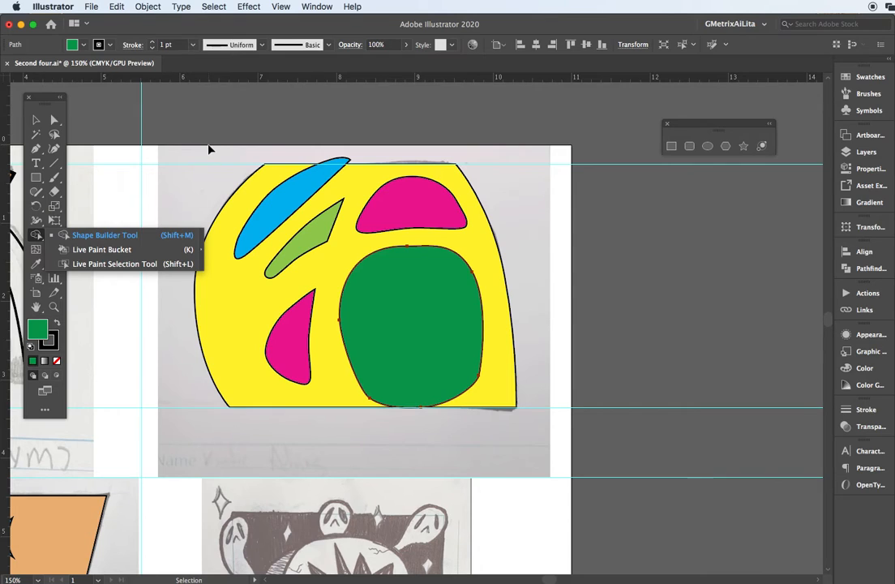
{"action": "left_click_drag", "start_coordinate": [196, 153], "coordinate": [437, 352]}
{"action": "left_click_drag", "start_coordinate": [522, 420], "coordinate": [516, 407]}
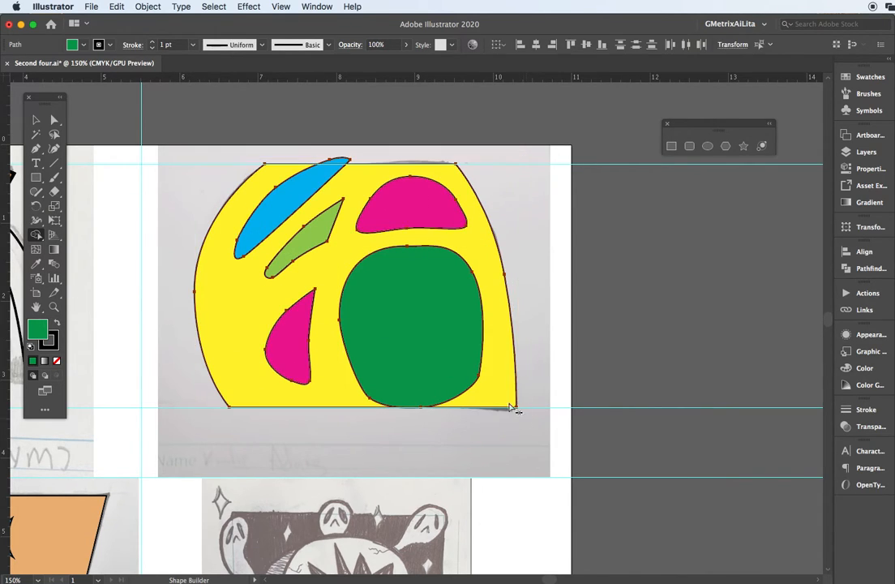
{"action": "left_click", "coordinate": [313, 185], "text": "alt"}
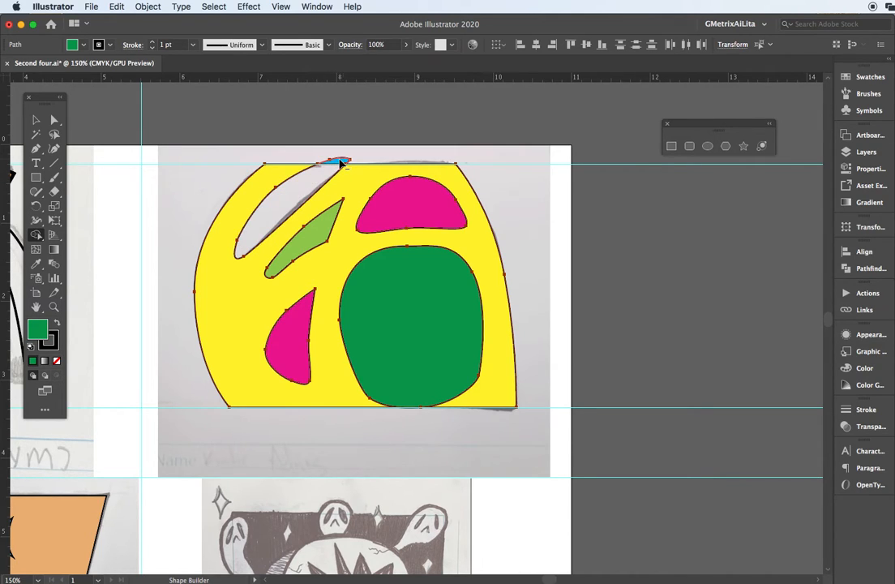
{"action": "left_click", "coordinate": [409, 210], "text": "alt"}
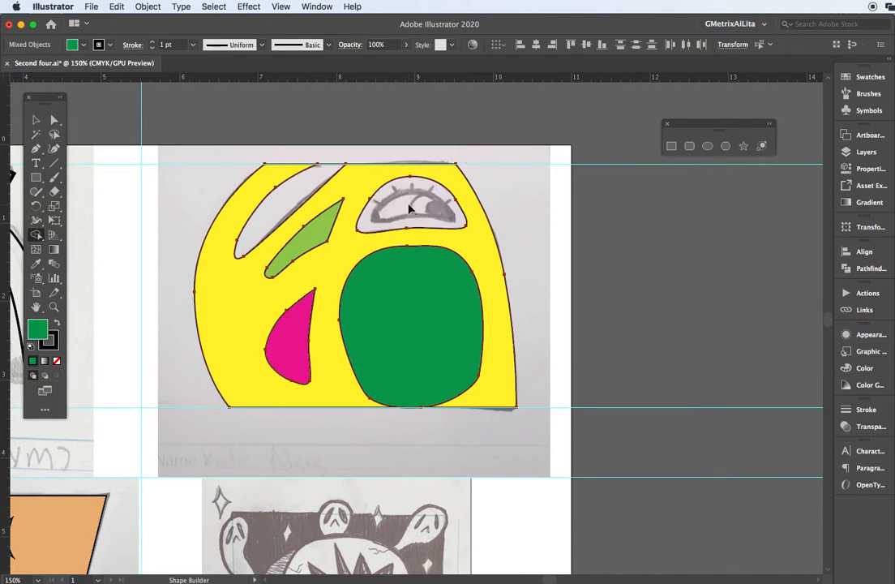
{"action": "left_click", "coordinate": [320, 237], "text": "alt"}
{"action": "left_click", "coordinate": [380, 299], "text": "alt"}
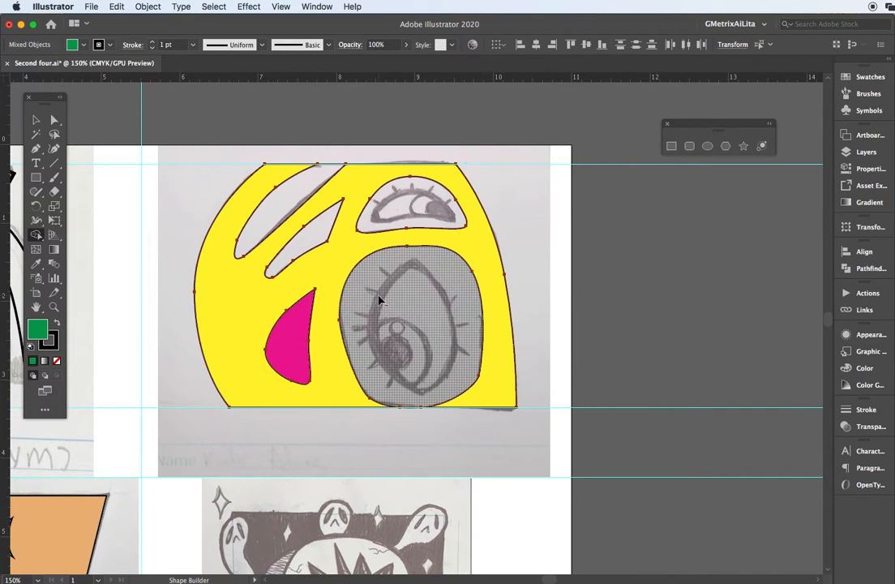
{"action": "left_click", "coordinate": [282, 344], "text": "alt"}
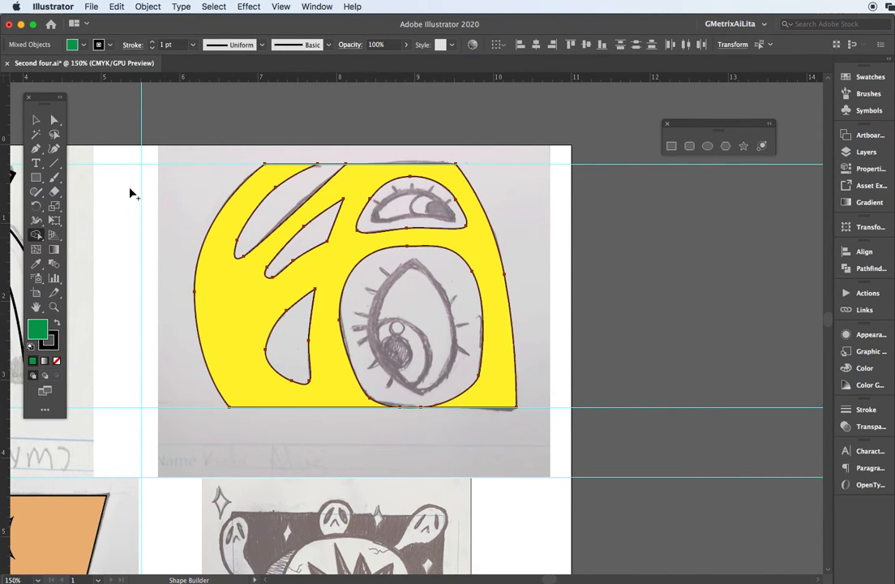
{"action": "left_click", "coordinate": [36, 120]}
{"action": "left_click", "coordinate": [170, 111]}
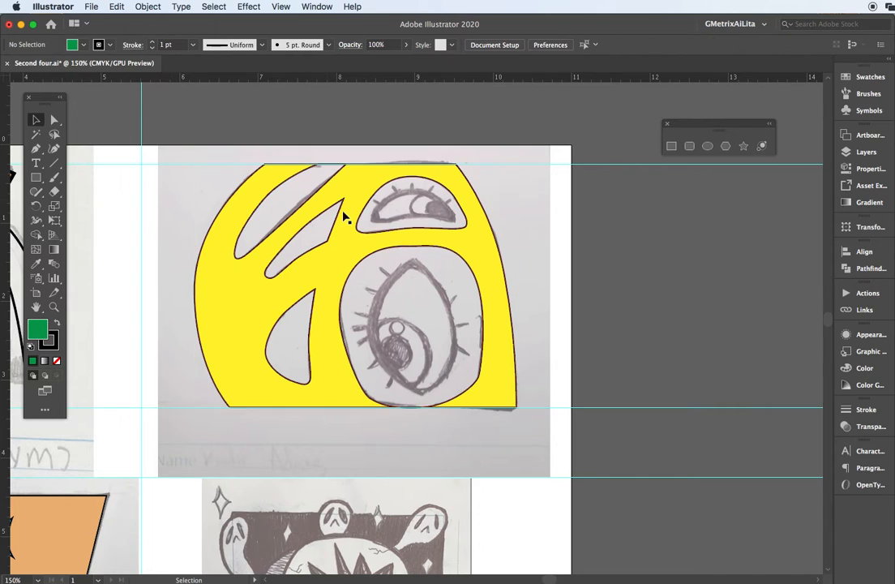
Step: Duplicate the yellow cut-out shape onto the empty area beside the artboard and deselect it
{"action": "left_click", "coordinate": [369, 256]}
{"action": "left_click_drag", "start_coordinate": [368, 256], "coordinate": [604, 281]}
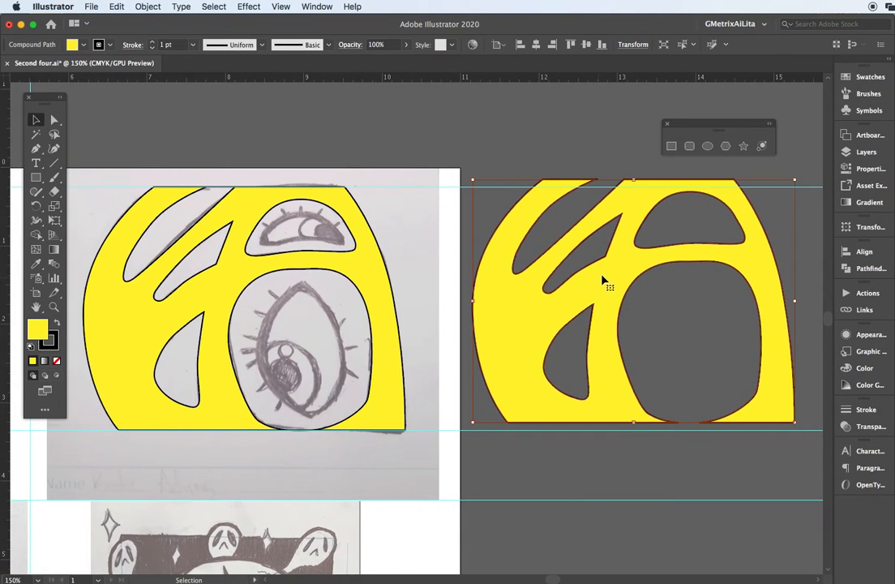
{"action": "left_click", "coordinate": [284, 252]}
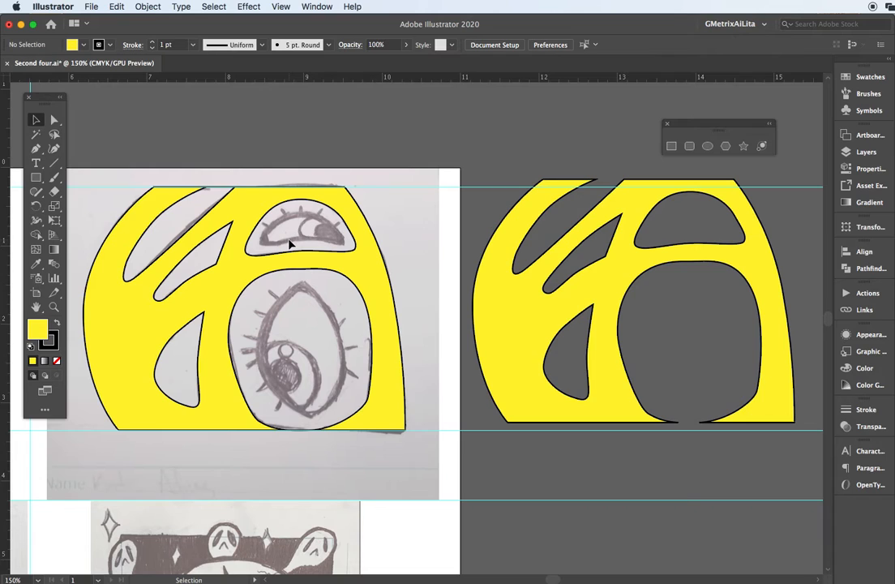
Step: Trace the upper eye's outline as a closed curved path with no fill using the Pen tool
{"action": "scroll", "coordinate": [290, 243], "scroll_direction": "up", "scroll_amount": 5}
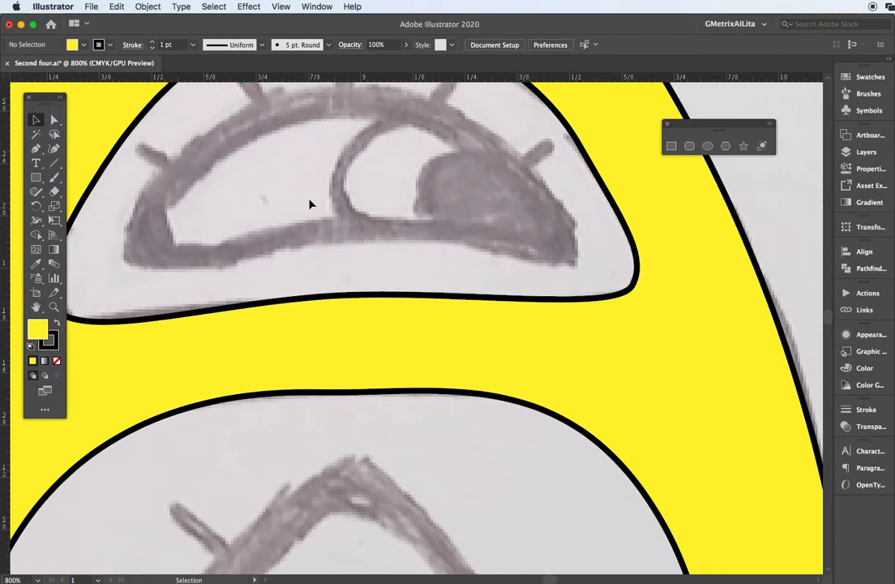
{"action": "scroll", "coordinate": [309, 205], "scroll_direction": "up", "scroll_amount": 3}
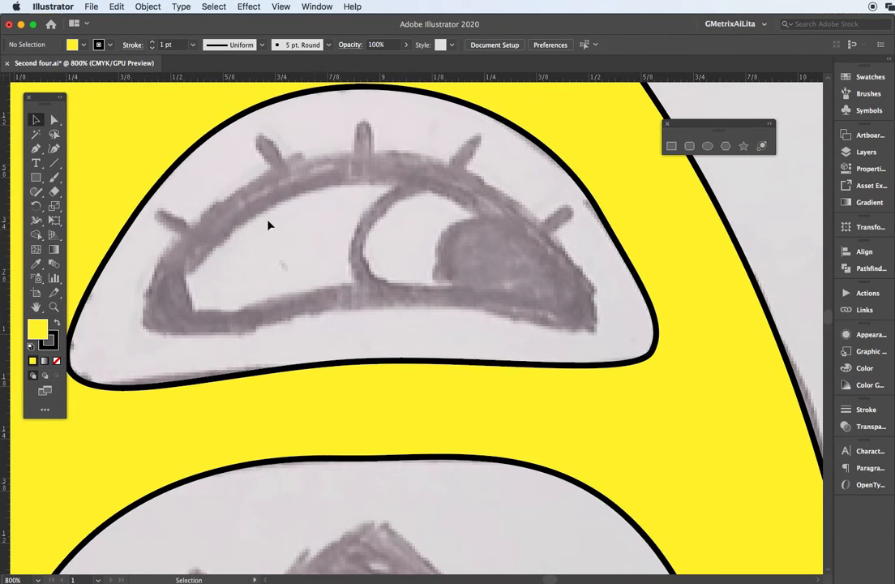
{"action": "left_click", "coordinate": [37, 150]}
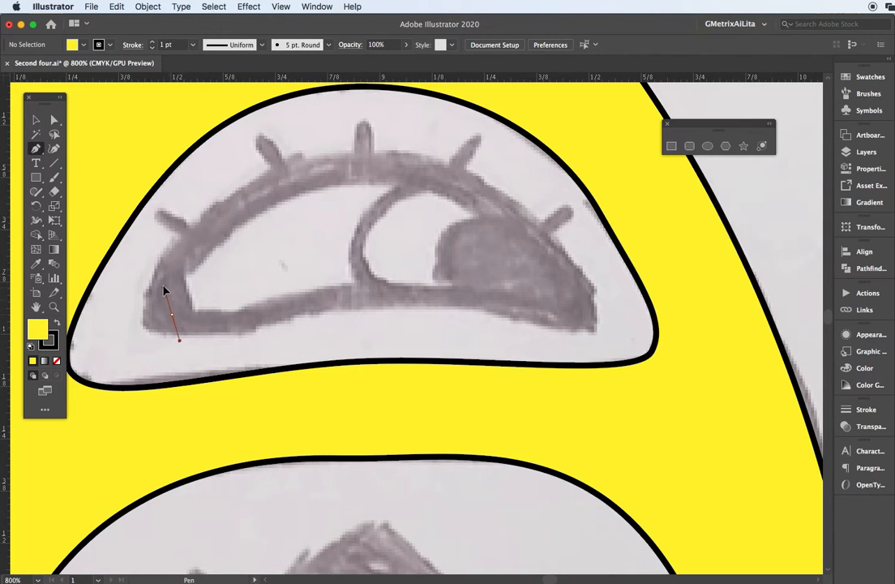
{"action": "left_click_drag", "start_coordinate": [278, 191], "coordinate": [365, 158]}
{"action": "left_click_drag", "start_coordinate": [509, 217], "coordinate": [581, 263]}
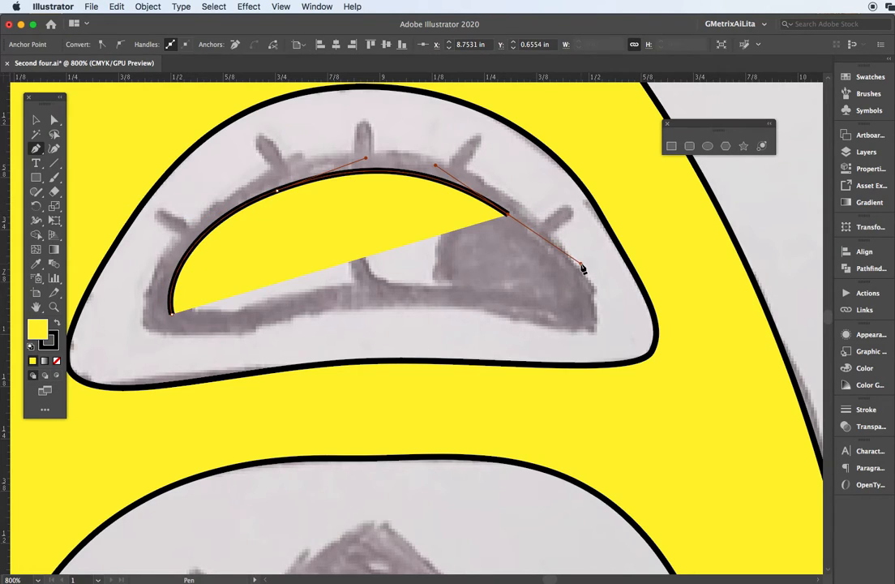
{"action": "left_click", "coordinate": [587, 321]}
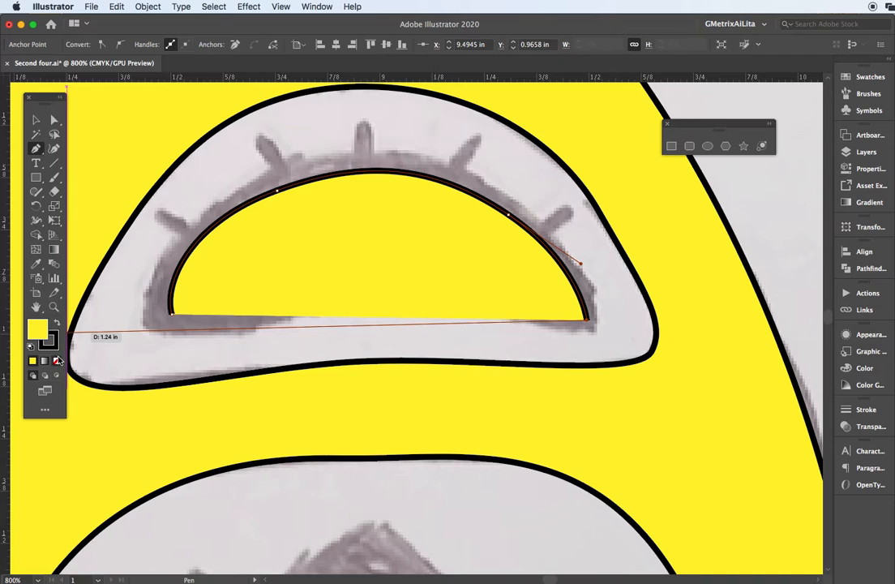
{"action": "left_click", "coordinate": [57, 364]}
{"action": "left_click_drag", "start_coordinate": [367, 295], "coordinate": [289, 308]}
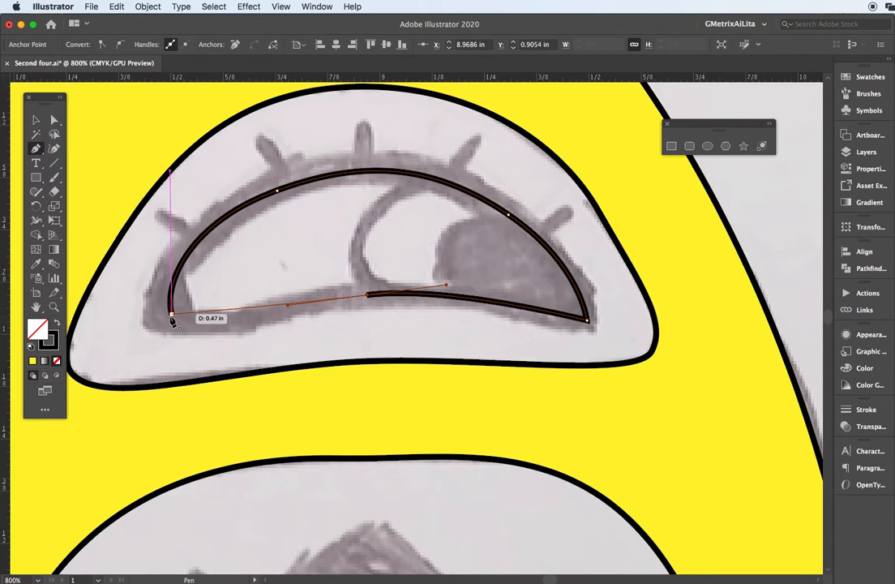
{"action": "left_click_drag", "start_coordinate": [171, 317], "coordinate": [150, 289]}
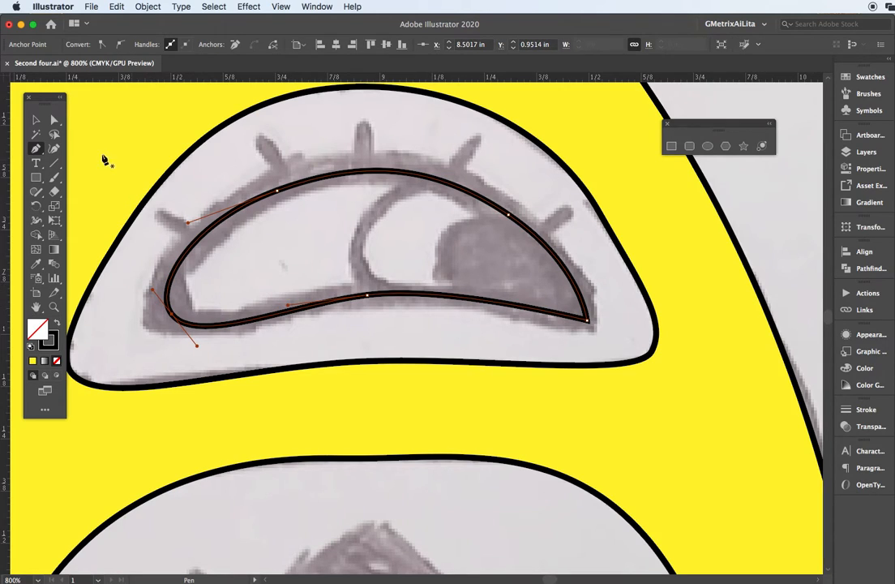
Step: Thicken the upper eye outline's stroke to 4 pt
{"action": "left_click", "coordinate": [35, 120]}
{"action": "left_click", "coordinate": [125, 171]}
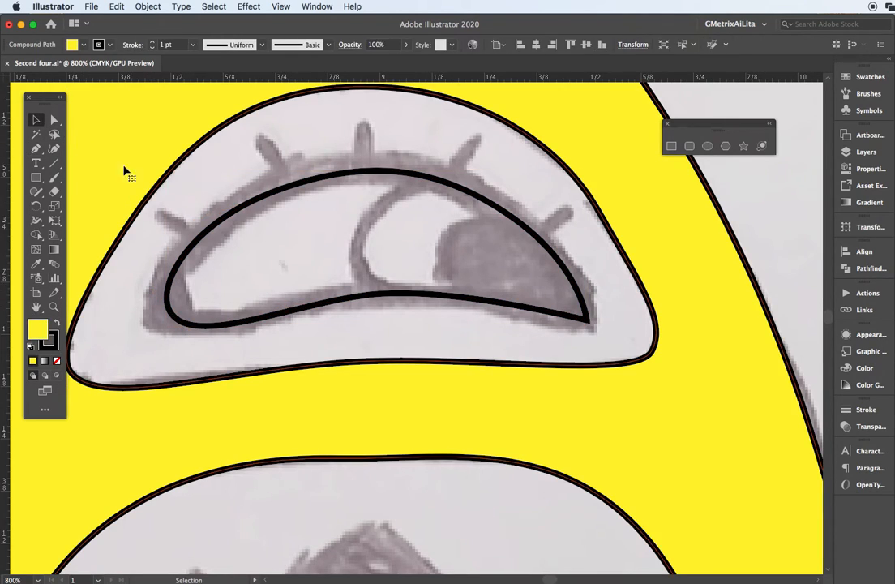
{"action": "left_click", "coordinate": [226, 225]}
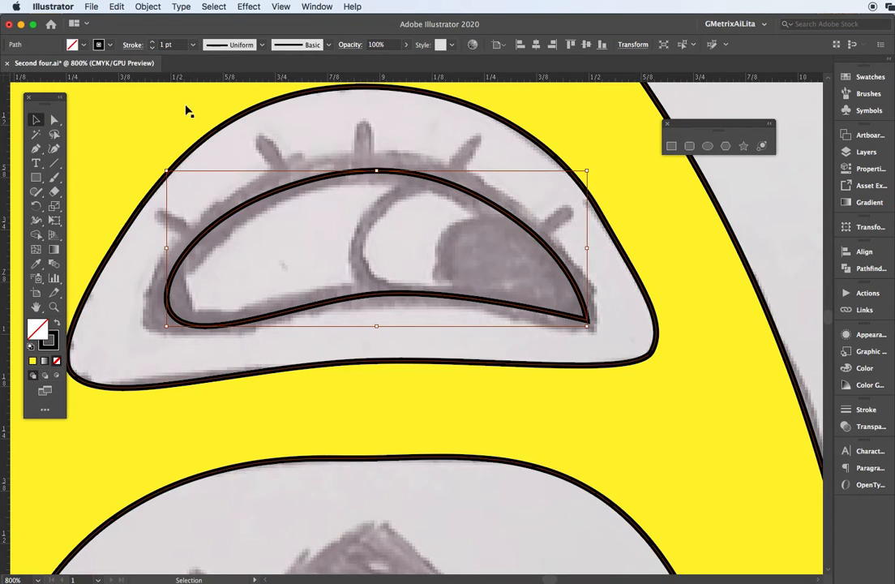
{"action": "left_click", "coordinate": [152, 43]}
{"action": "left_click", "coordinate": [153, 43]}
{"action": "left_click", "coordinate": [152, 43]}
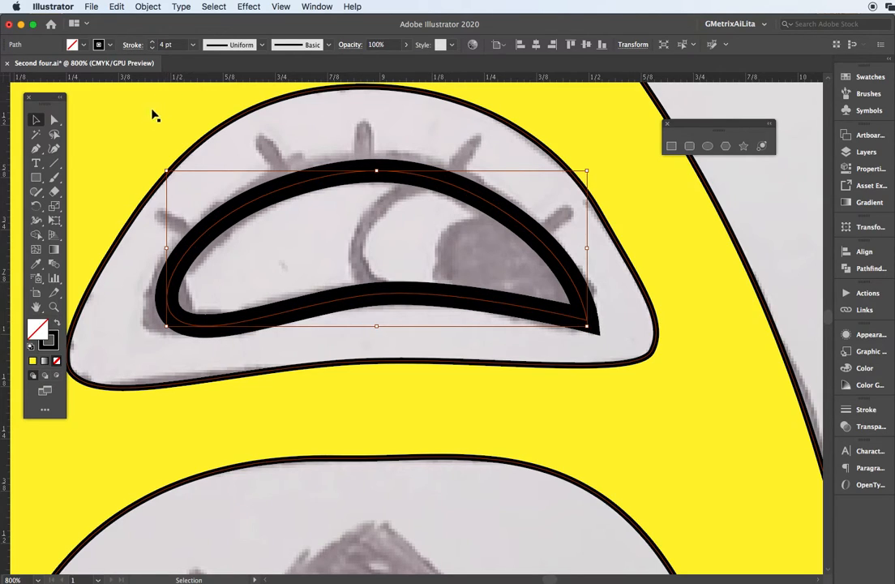
Step: Draw the upper eye's iris edge as an open curve from the upper lid line to the lower lid line
{"action": "left_click", "coordinate": [36, 148]}
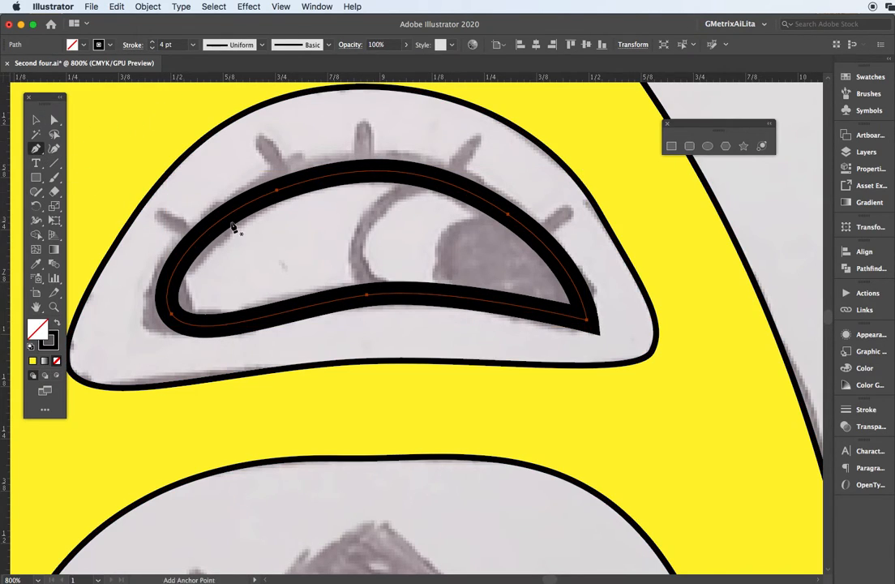
{"action": "key", "text": "shift+c"}
{"action": "left_click", "coordinate": [281, 247], "text": "super"}
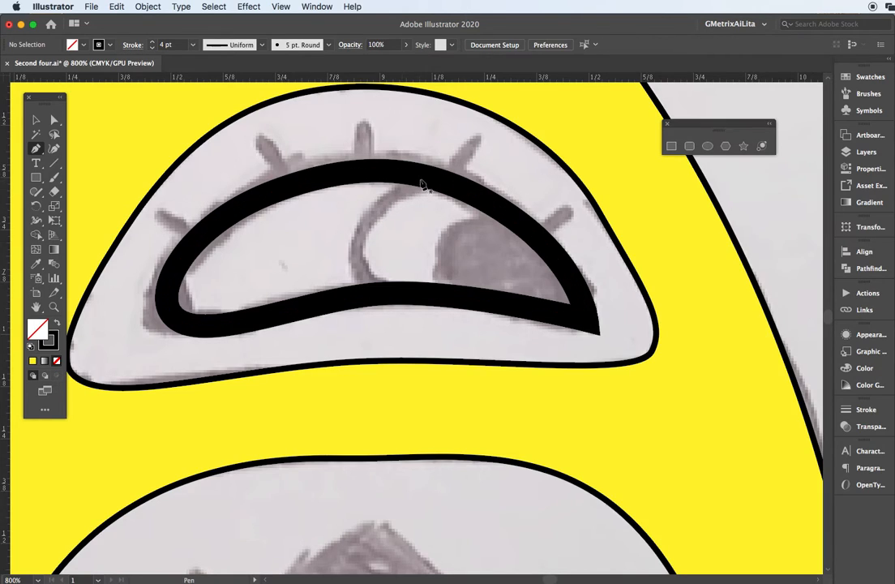
{"action": "left_click_drag", "start_coordinate": [431, 185], "coordinate": [395, 191]}
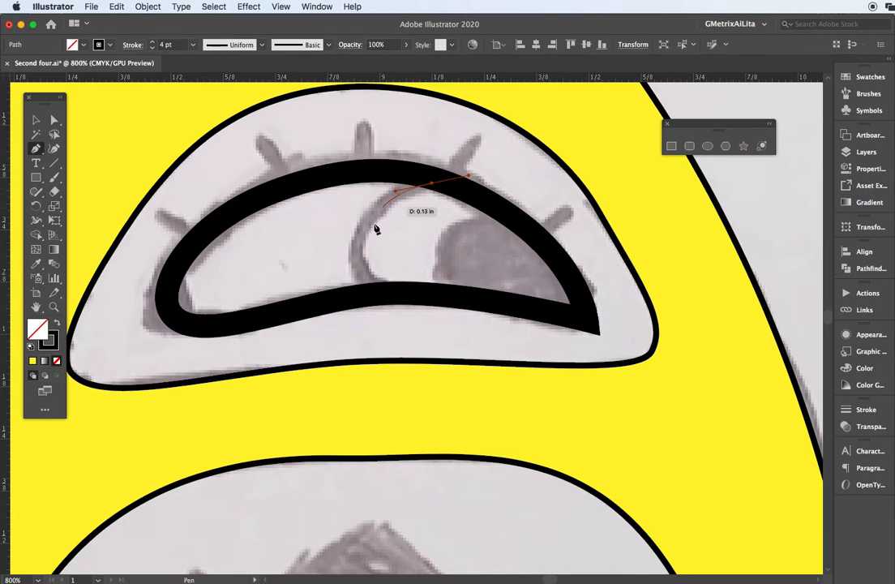
{"action": "mouse_move", "coordinate": [374, 294]}
{"action": "left_mouse_down"}
{"action": "mouse_move", "coordinate": [412, 316]}
{"action": "mouse_move", "coordinate": [427, 344]}
{"action": "mouse_move", "coordinate": [422, 360]}
{"action": "mouse_move", "coordinate": [422, 352]}
{"action": "left_mouse_up"}
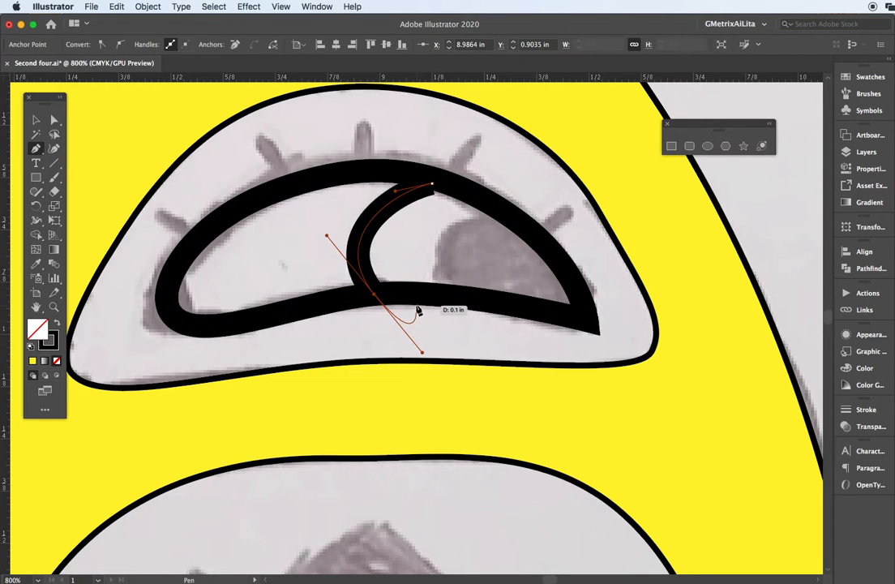
Step: Nudge both end points of the iris curve slightly upward so they sit within the eye outline
{"action": "key", "text": "Up"}
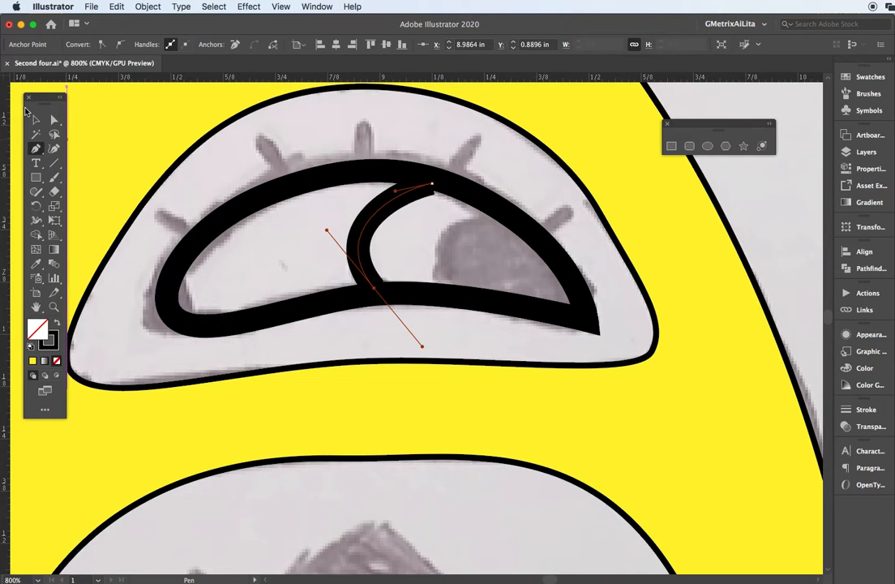
{"action": "left_click", "coordinate": [35, 120]}
{"action": "left_click", "coordinate": [55, 120]}
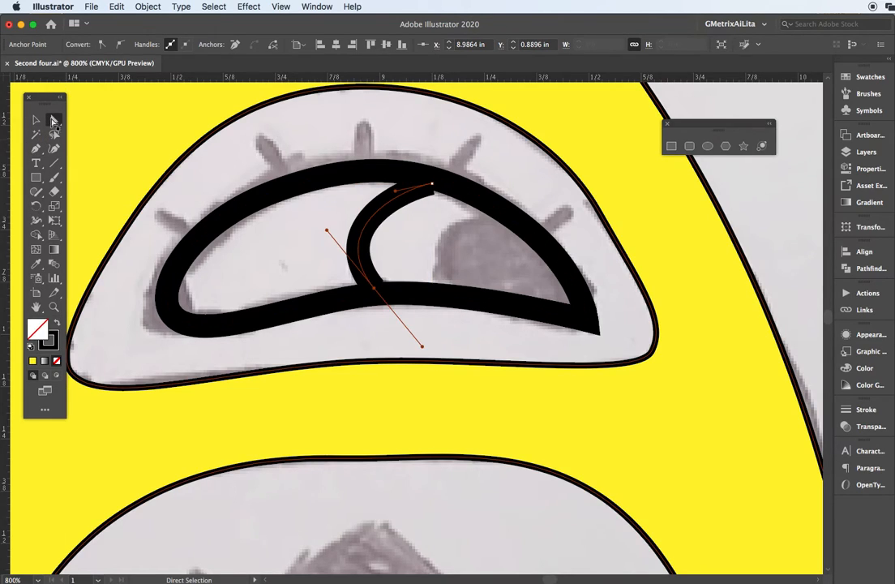
{"action": "left_click", "coordinate": [430, 186]}
{"action": "key", "text": "Up"}
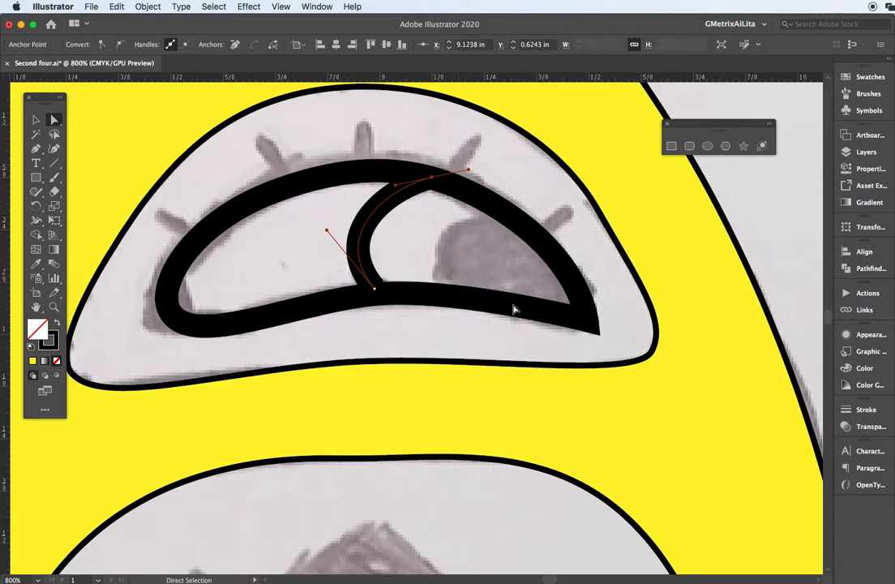
Step: Trace the upper eye's pupil as a closed path and swap its fill and stroke to make it solid black
{"action": "left_click", "coordinate": [37, 151]}
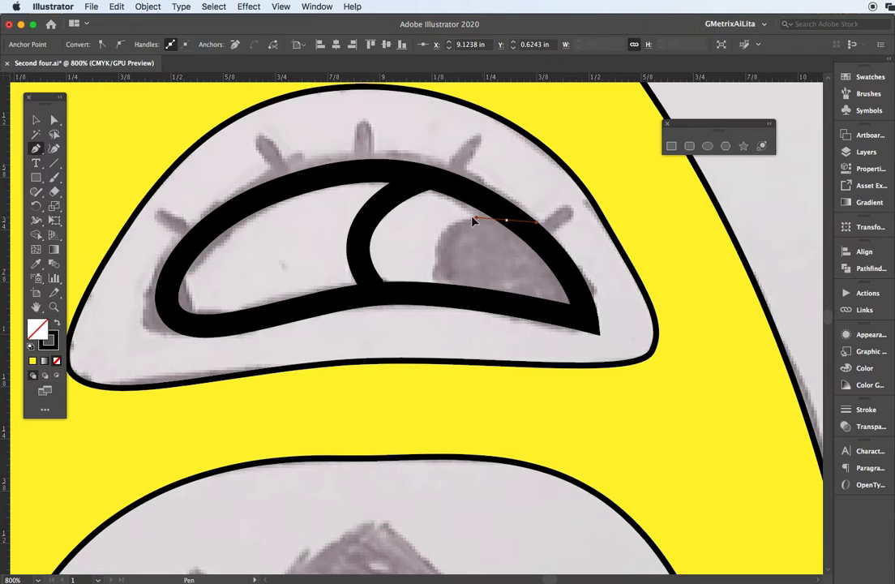
{"action": "left_click_drag", "start_coordinate": [444, 288], "coordinate": [473, 337]}
{"action": "left_click", "coordinate": [444, 290]}
{"action": "left_click", "coordinate": [583, 323]}
{"action": "left_click_drag", "start_coordinate": [506, 219], "coordinate": [455, 204]}
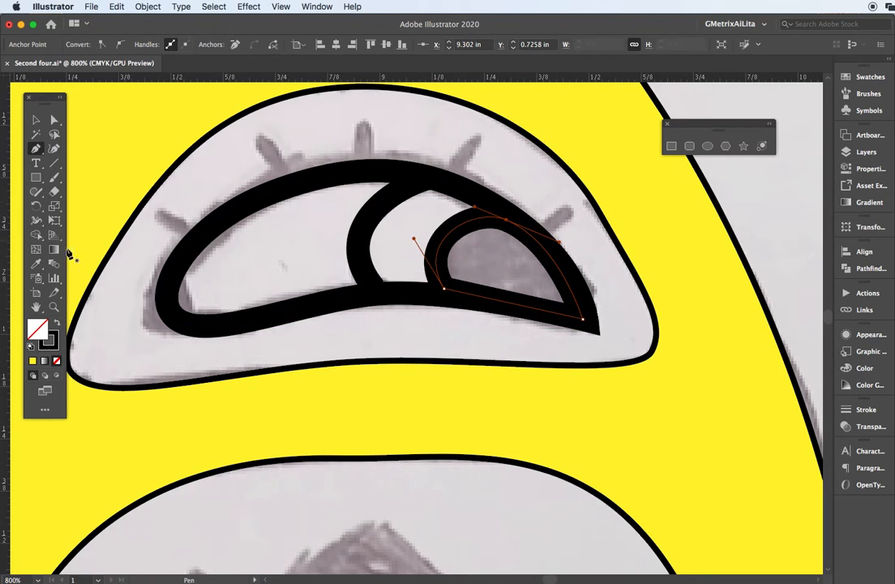
{"action": "left_click", "coordinate": [58, 325]}
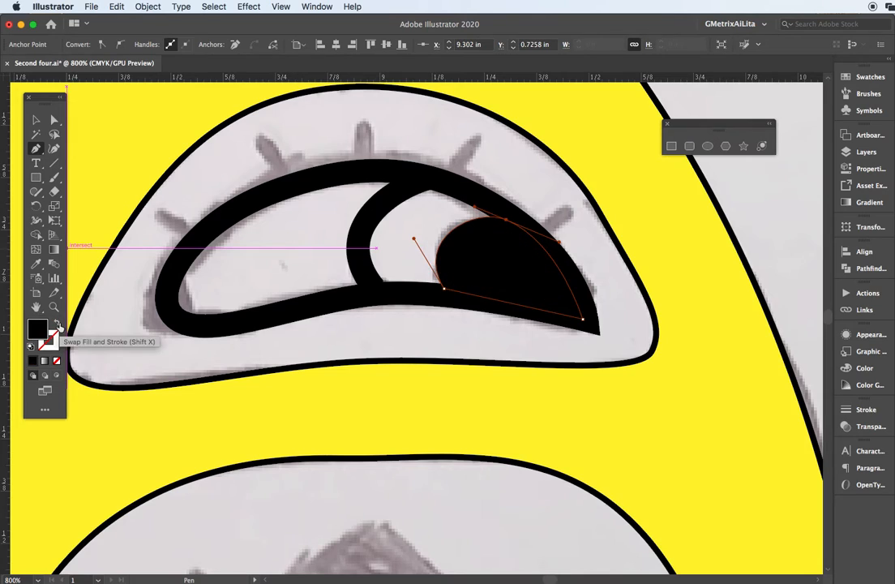
Step: Draw the upper eye's leftmost lash as a straight line with a black 2 pt stroke and round caps
{"action": "left_click", "coordinate": [55, 166]}
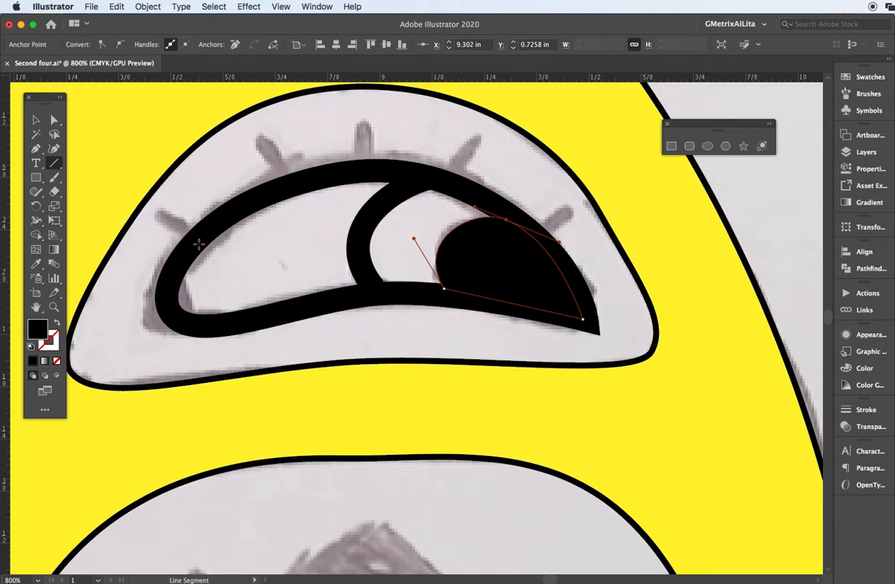
{"action": "left_click_drag", "start_coordinate": [198, 237], "coordinate": [155, 213]}
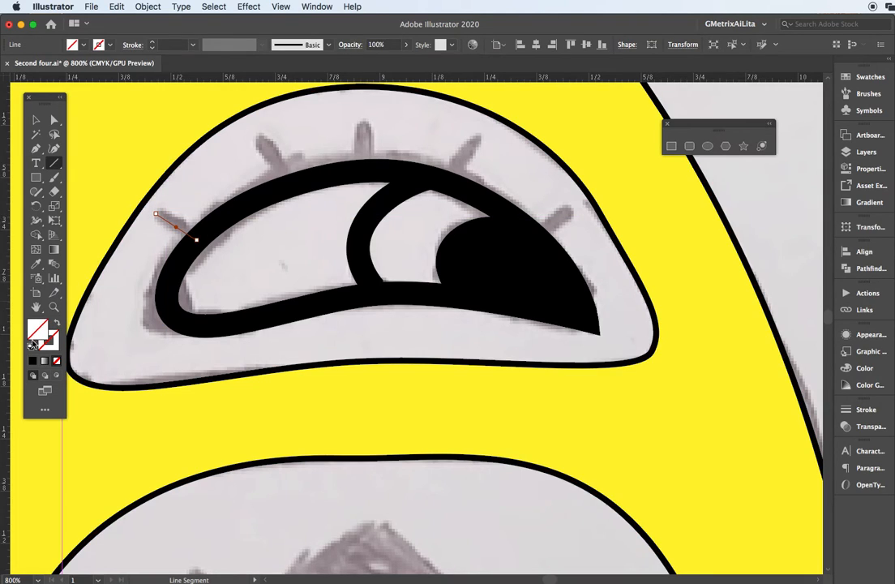
{"action": "left_click", "coordinate": [30, 347]}
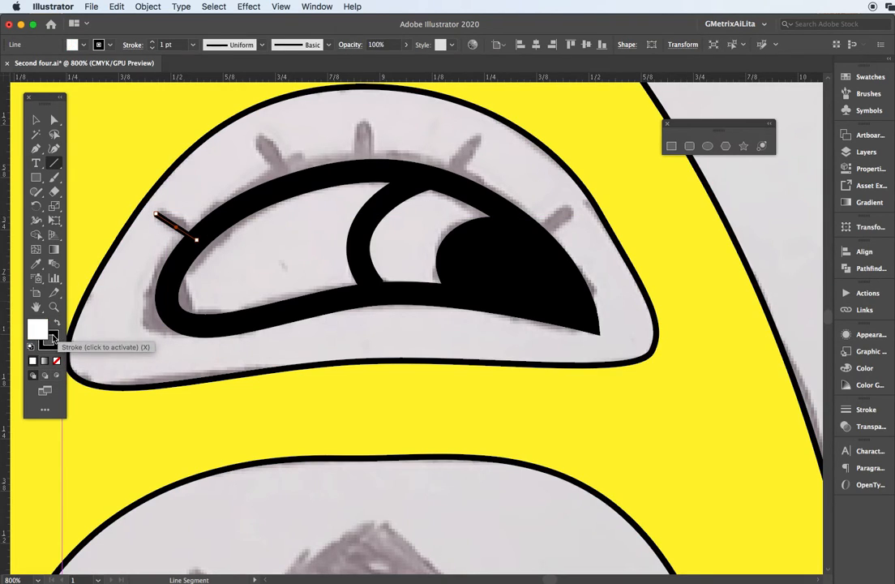
{"action": "left_click", "coordinate": [53, 339]}
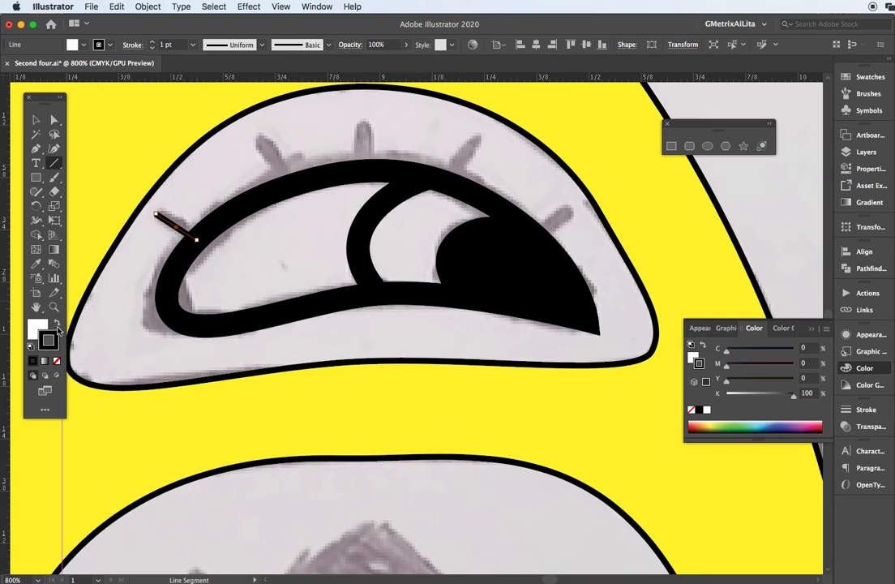
{"action": "left_click", "coordinate": [152, 44]}
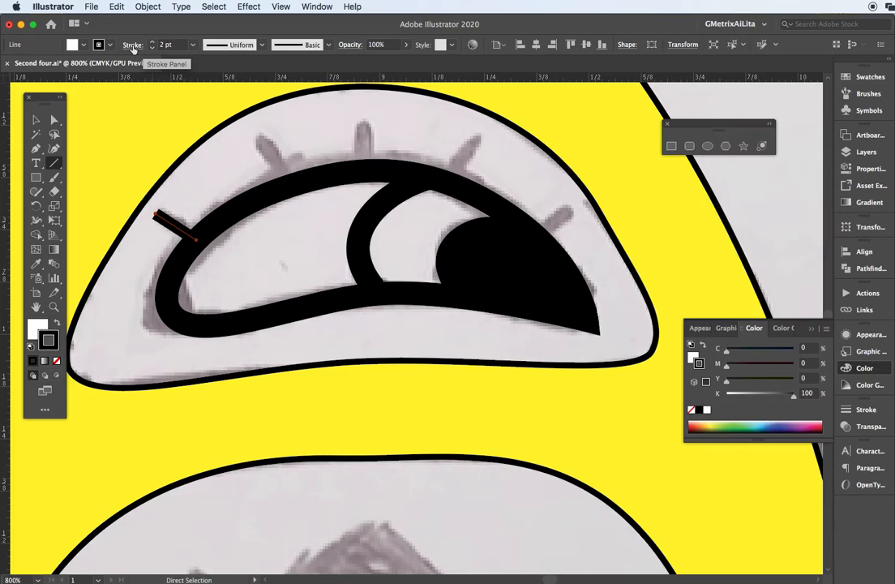
{"action": "left_click", "coordinate": [133, 46]}
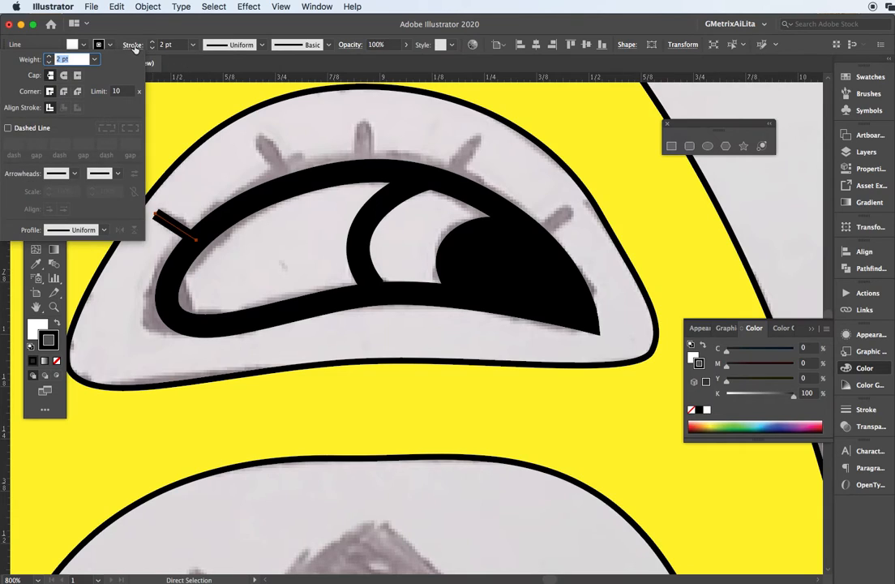
{"action": "left_click", "coordinate": [64, 76]}
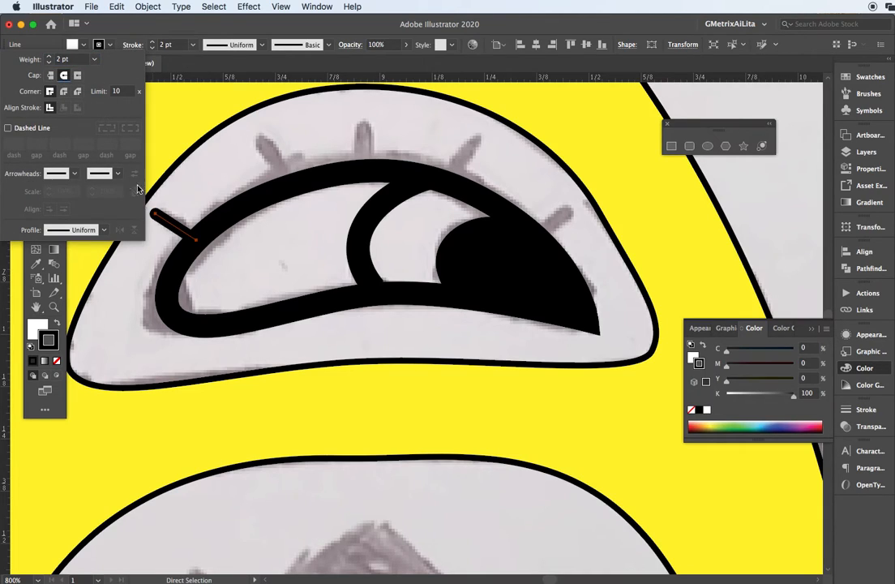
Step: Draw the upper eye's remaining four lashes as straight lines over the sketched ones, from the lid outward
{"action": "key", "text": "backslash"}
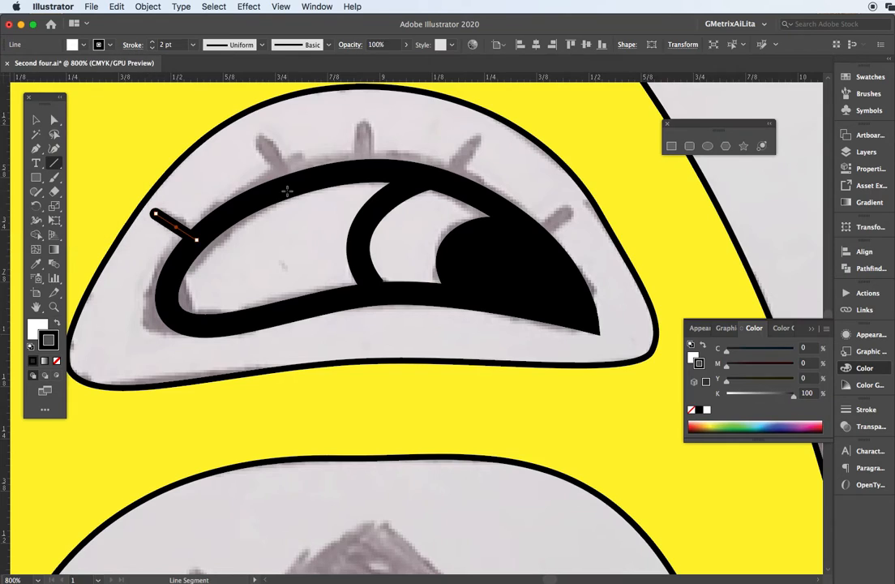
{"action": "left_click_drag", "start_coordinate": [288, 187], "coordinate": [263, 136]}
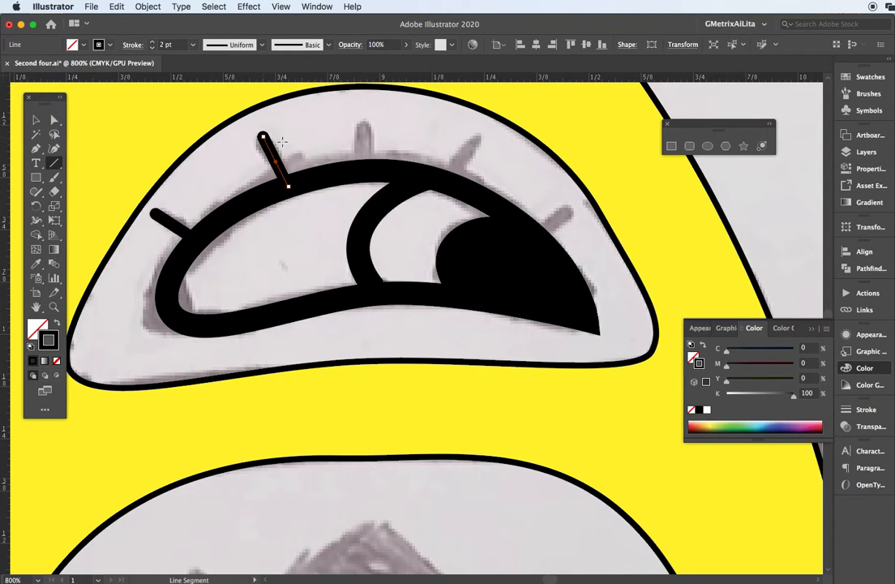
{"action": "left_click_drag", "start_coordinate": [365, 171], "coordinate": [362, 121]}
{"action": "left_click_drag", "start_coordinate": [447, 175], "coordinate": [473, 142]}
{"action": "left_click_drag", "start_coordinate": [544, 236], "coordinate": [566, 211]}
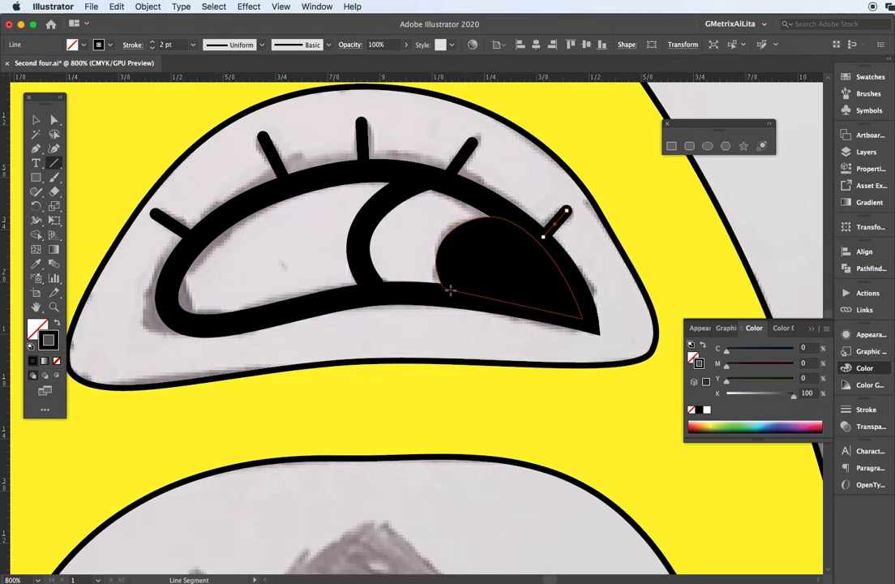
Step: Trace the lower eye's almond-shaped outline as a closed path with pointed upper and lower corners
{"action": "left_click_drag", "start_coordinate": [398, 474], "coordinate": [409, 93]}
{"action": "left_click_drag", "start_coordinate": [432, 318], "coordinate": [408, 192]}
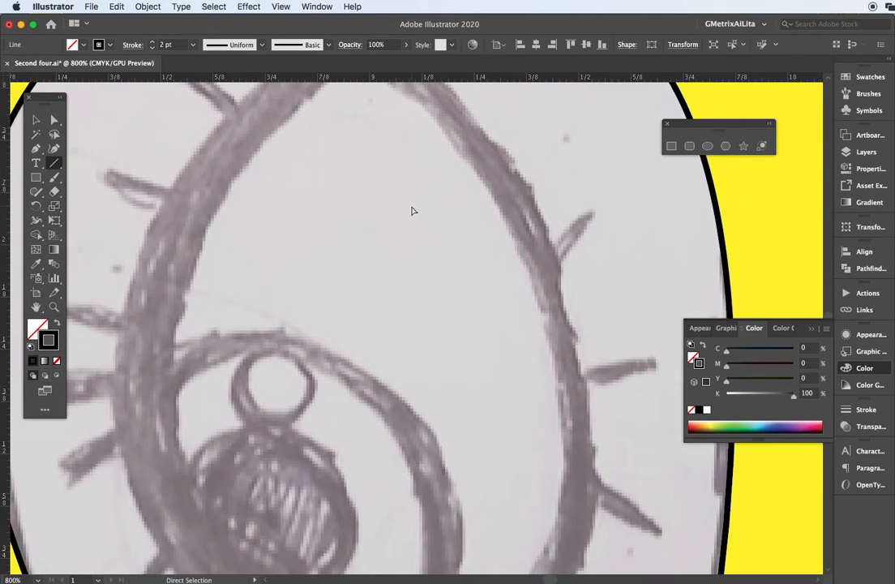
{"action": "key", "text": "super+minus"}
{"action": "key", "text": "super+minus"}
{"action": "left_click_drag", "start_coordinate": [345, 419], "coordinate": [363, 162]}
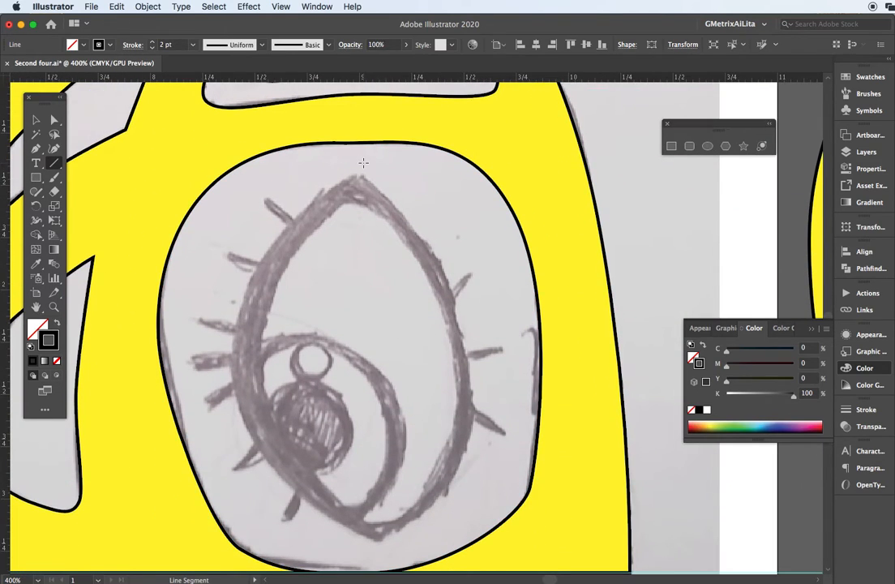
{"action": "key", "text": "p"}
{"action": "left_click", "coordinate": [354, 187]}
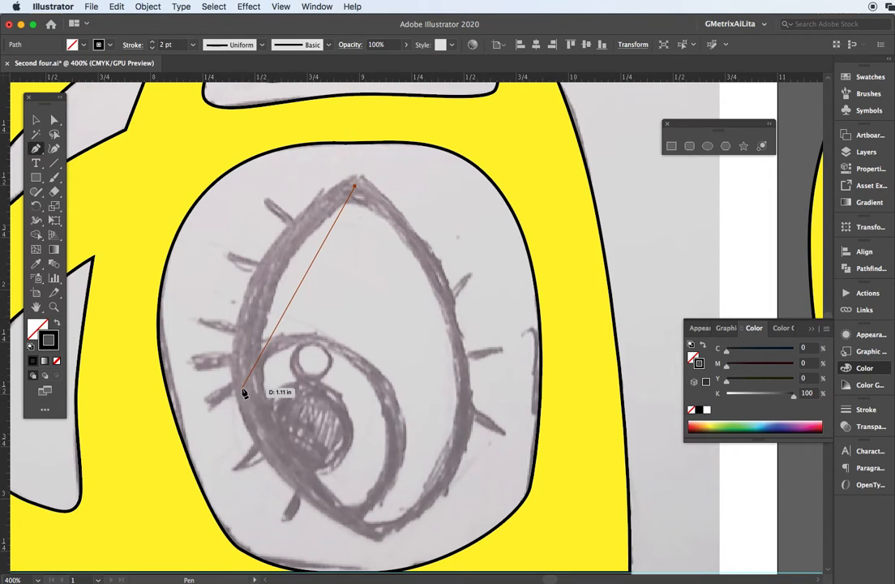
{"action": "left_click_drag", "start_coordinate": [243, 380], "coordinate": [263, 526]}
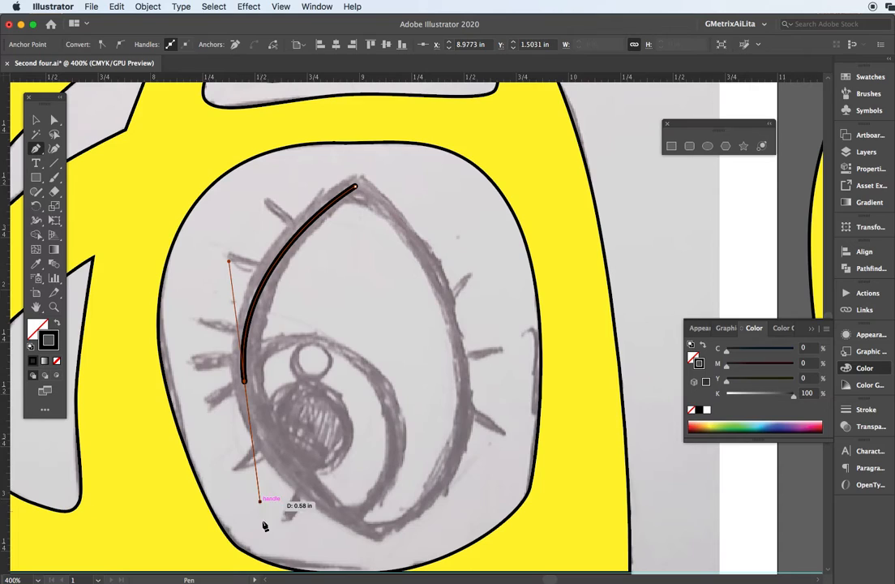
{"action": "left_click_drag", "start_coordinate": [377, 537], "coordinate": [449, 234]}
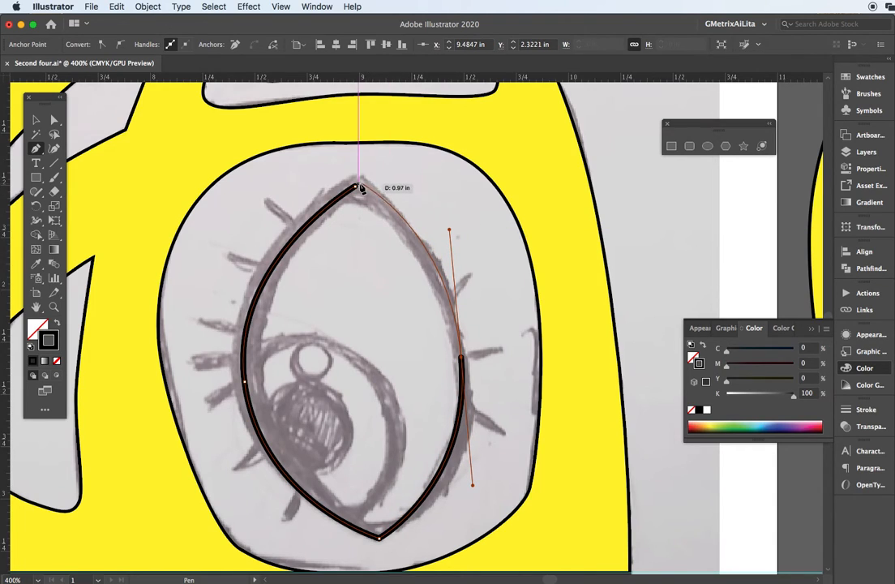
{"action": "left_click", "coordinate": [354, 187]}
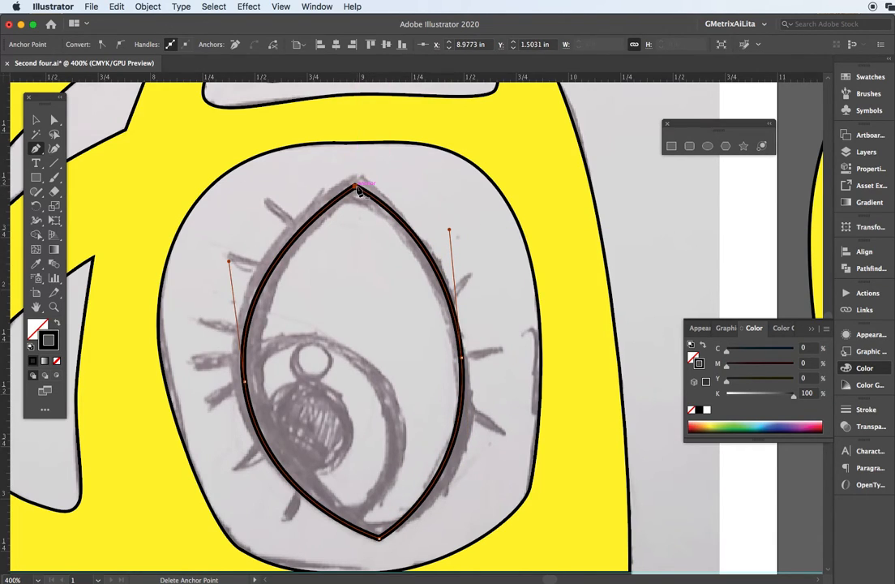
Step: Select the lower eye's outline and set its stroke weight to 3 pt
{"action": "left_click", "coordinate": [36, 121]}
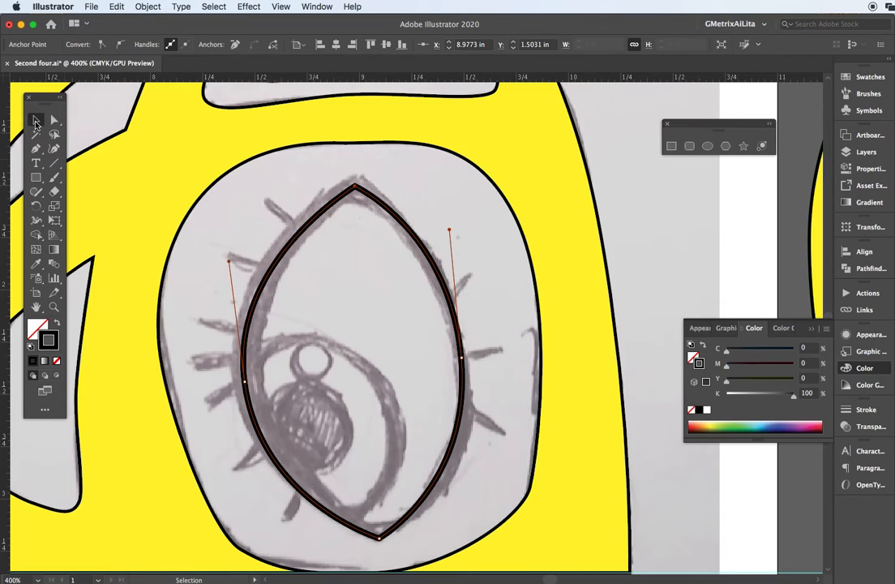
{"action": "left_click", "coordinate": [247, 220]}
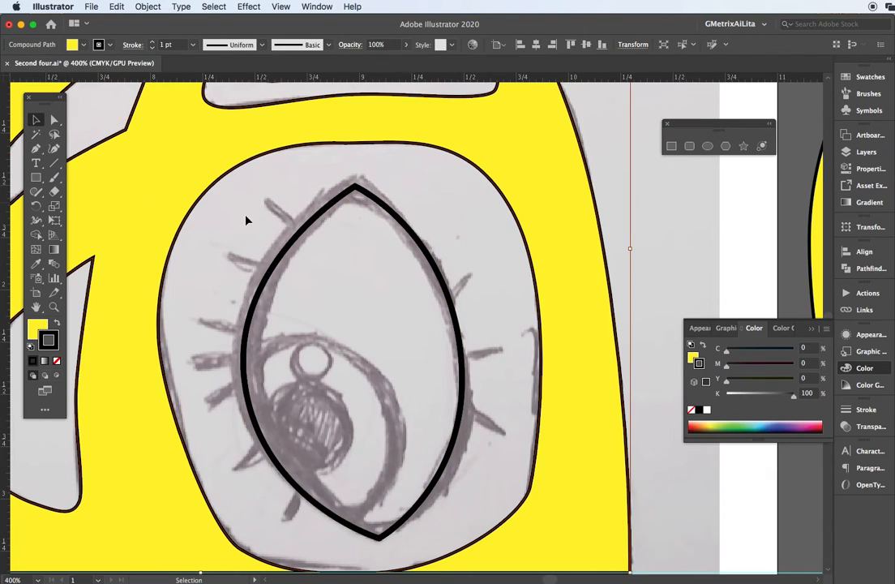
{"action": "left_click", "coordinate": [298, 243]}
{"action": "left_click", "coordinate": [179, 46]}
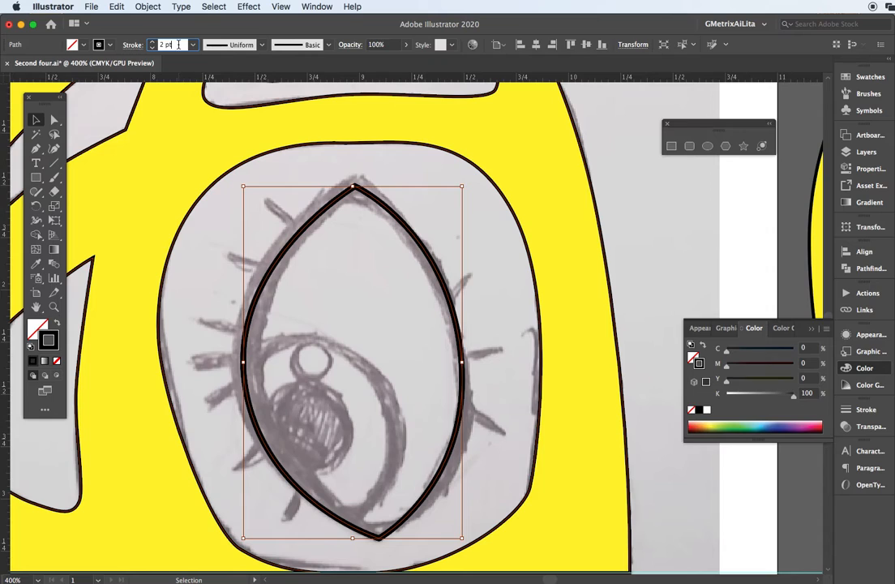
{"action": "key", "text": "Up"}
{"action": "key", "text": "Up"}
{"action": "key", "text": "Up"}
{"action": "key", "text": "Down"}
{"action": "key", "text": "Down"}
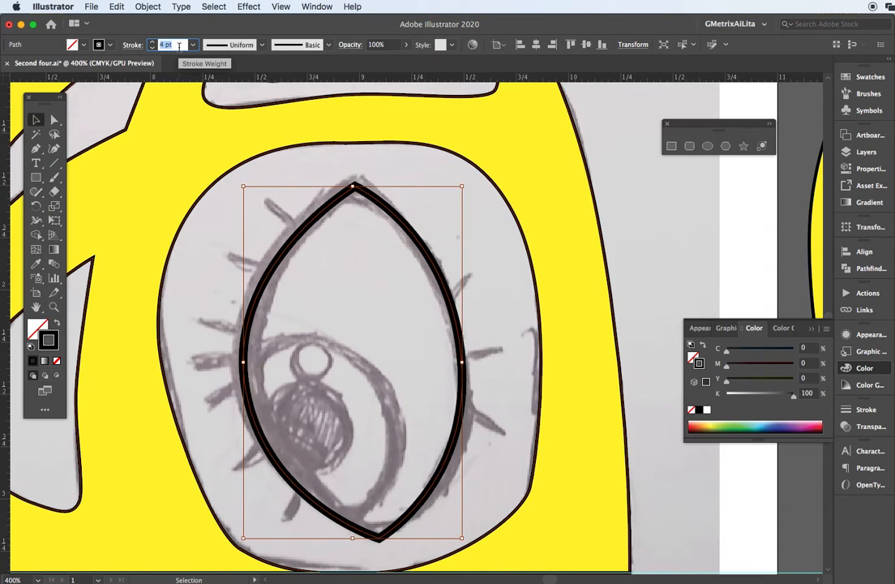
Step: Try Width Profile 1 and the half-dome width profile on the lower eye's outline, and return to the Uniform profile
{"action": "left_click", "coordinate": [133, 45]}
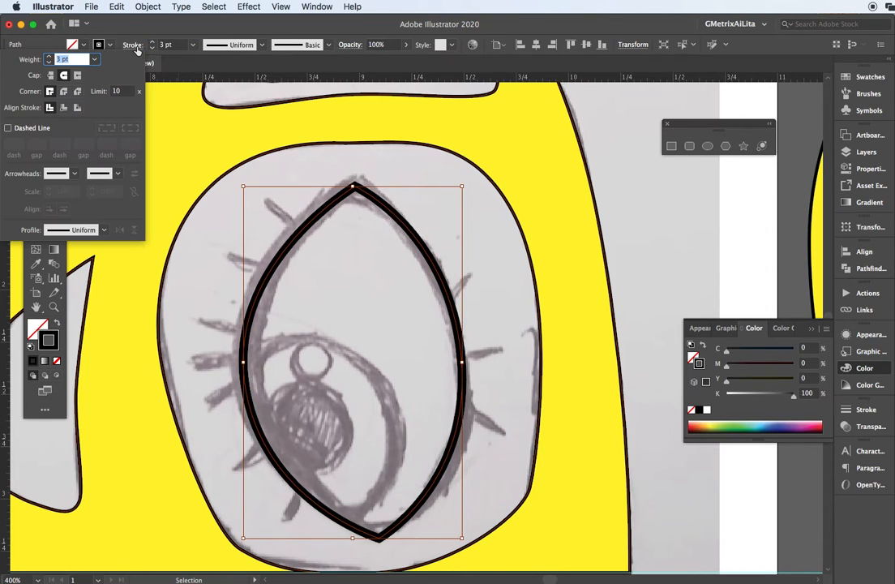
{"action": "left_click", "coordinate": [103, 231]}
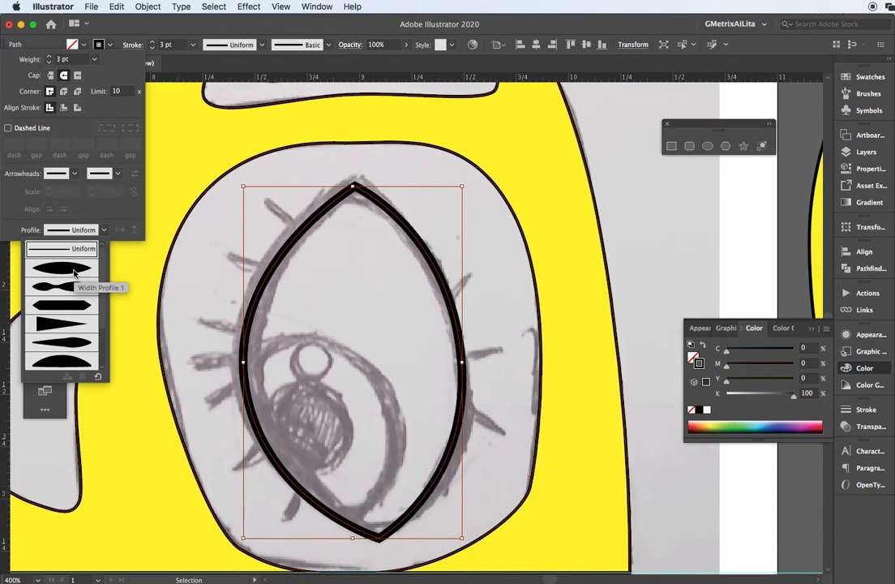
{"action": "left_click", "coordinate": [75, 275]}
{"action": "left_click", "coordinate": [103, 231]}
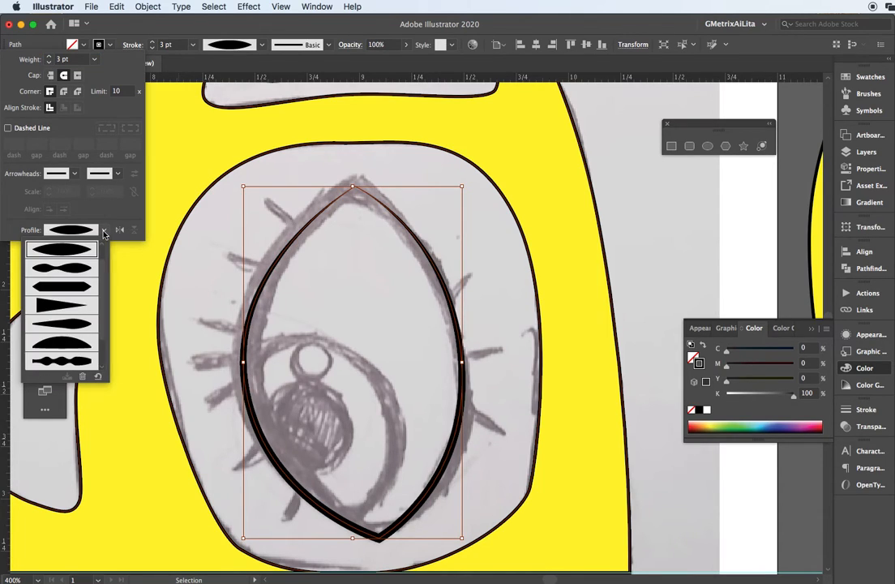
{"action": "left_click", "coordinate": [67, 347]}
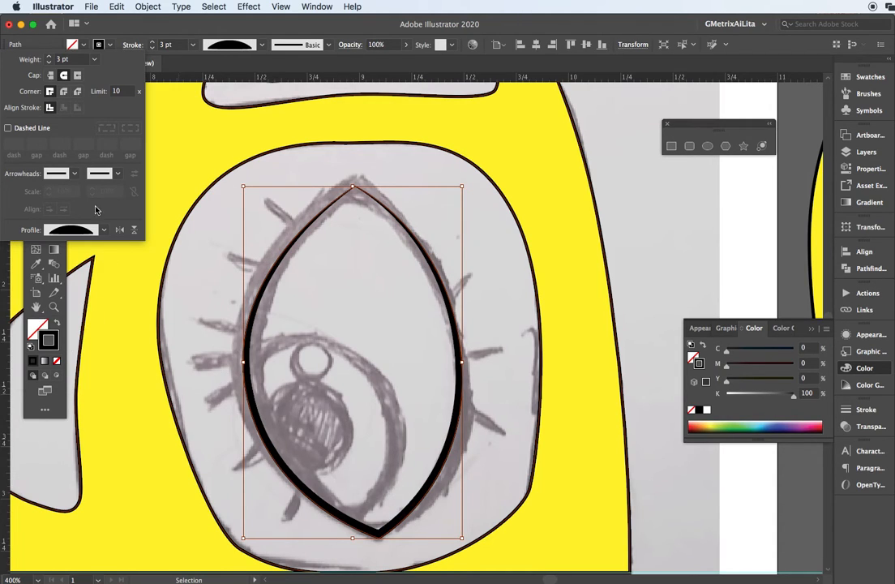
{"action": "left_click", "coordinate": [106, 232]}
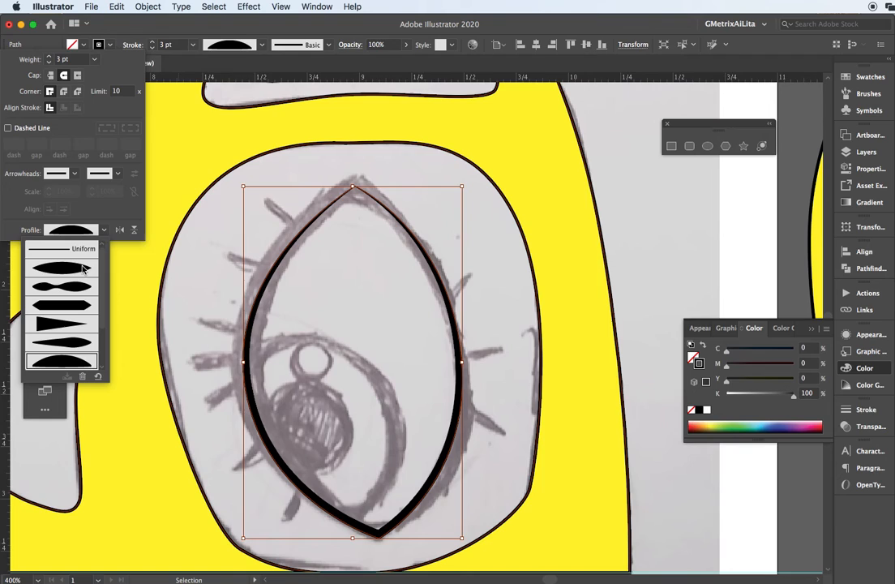
{"action": "left_click", "coordinate": [81, 252]}
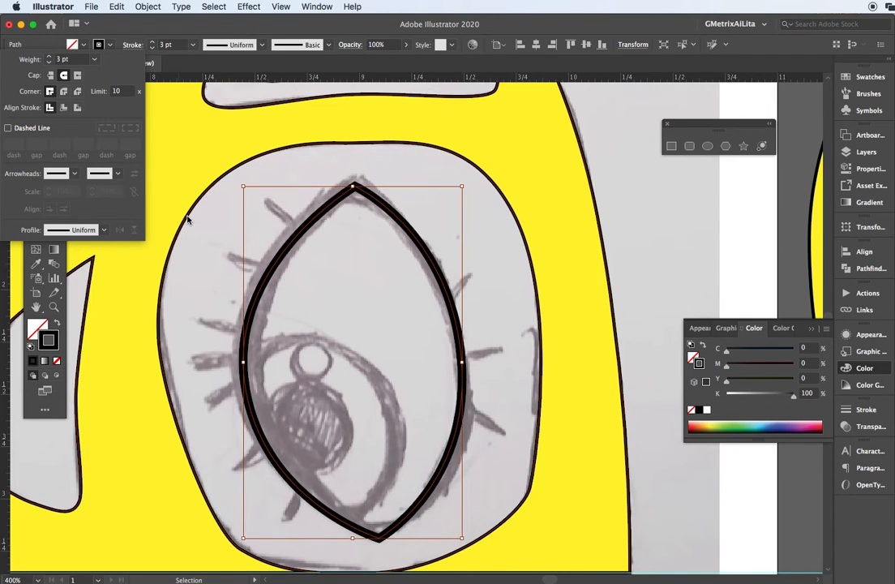
Step: Thicken the lower eye outline's stroke to 4 pt
{"action": "left_click", "coordinate": [182, 49]}
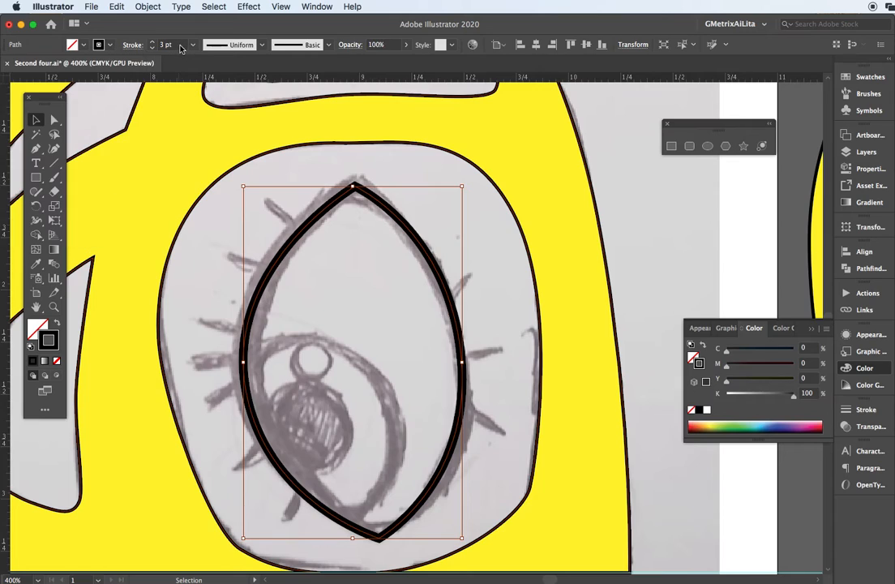
{"action": "scroll", "coordinate": [180, 49], "scroll_direction": "up", "scroll_amount": 1}
Step: Draw the lower eye's iris edge as an open curve arching from the left lid line down to the lid near the lower corner
{"action": "left_click", "coordinate": [38, 149]}
{"action": "key", "text": "super+shift+a"}
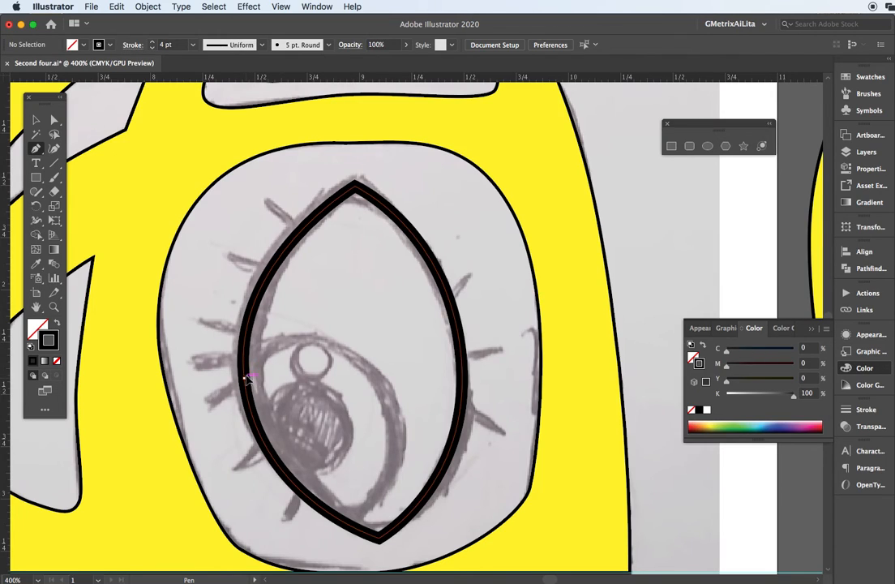
{"action": "left_click", "coordinate": [244, 377]}
{"action": "left_click_drag", "start_coordinate": [322, 336], "coordinate": [374, 347]}
{"action": "left_click_drag", "start_coordinate": [396, 422], "coordinate": [396, 443]}
{"action": "left_click_drag", "start_coordinate": [345, 522], "coordinate": [320, 541]}
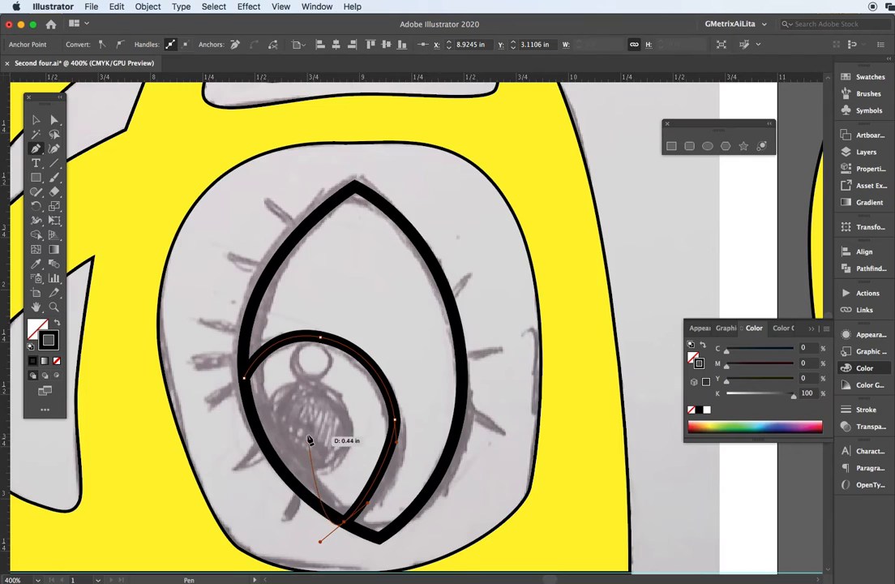
{"action": "key", "text": "v"}
{"action": "left_click", "coordinate": [276, 421]}
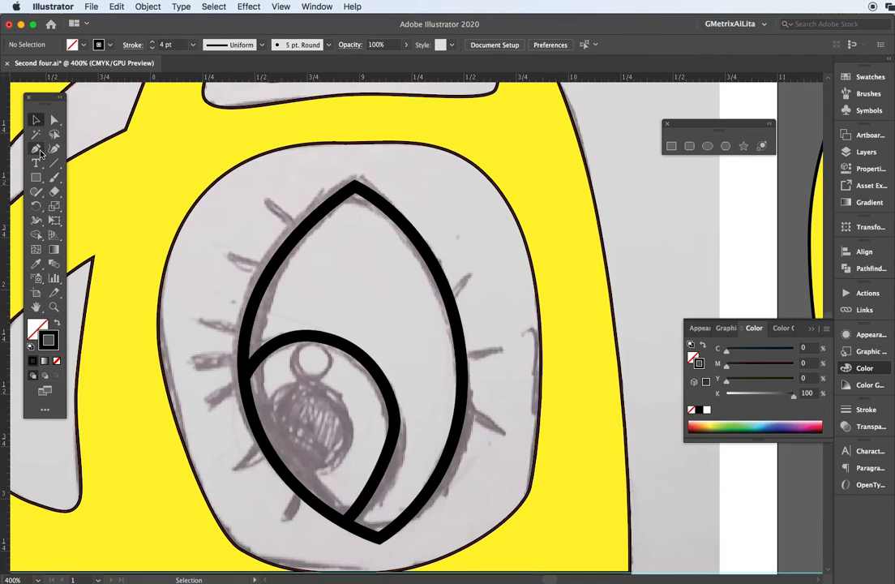
Step: Draw the lower eye's pupil as a circle over the sketched one and swap its fill and stroke to make it solid black
{"action": "left_click", "coordinate": [40, 178]}
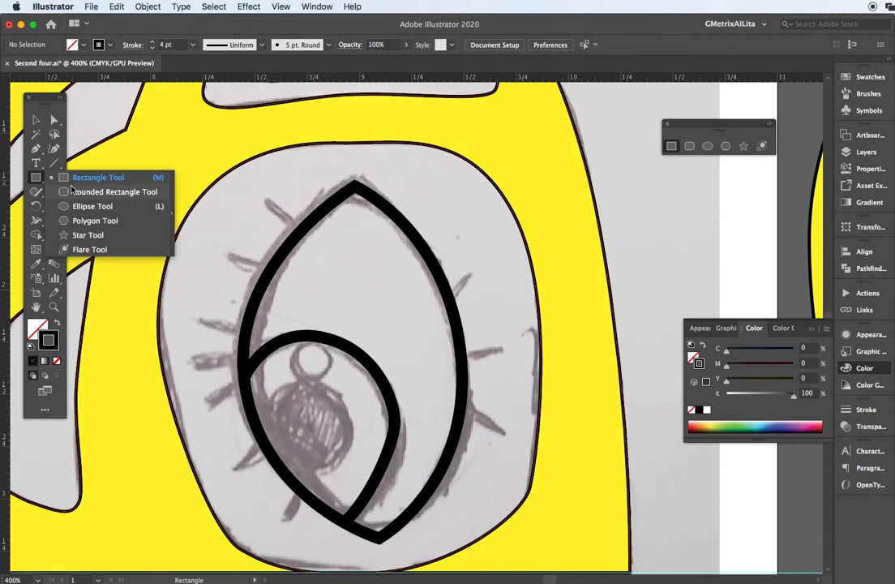
{"action": "left_click", "coordinate": [90, 206]}
{"action": "left_click_drag", "start_coordinate": [264, 388], "coordinate": [354, 476]}
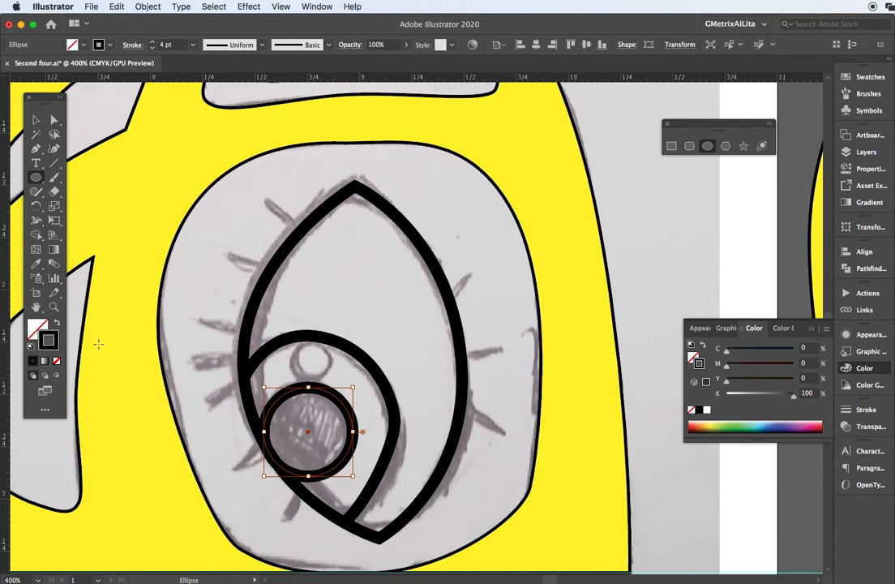
{"action": "left_click", "coordinate": [57, 324]}
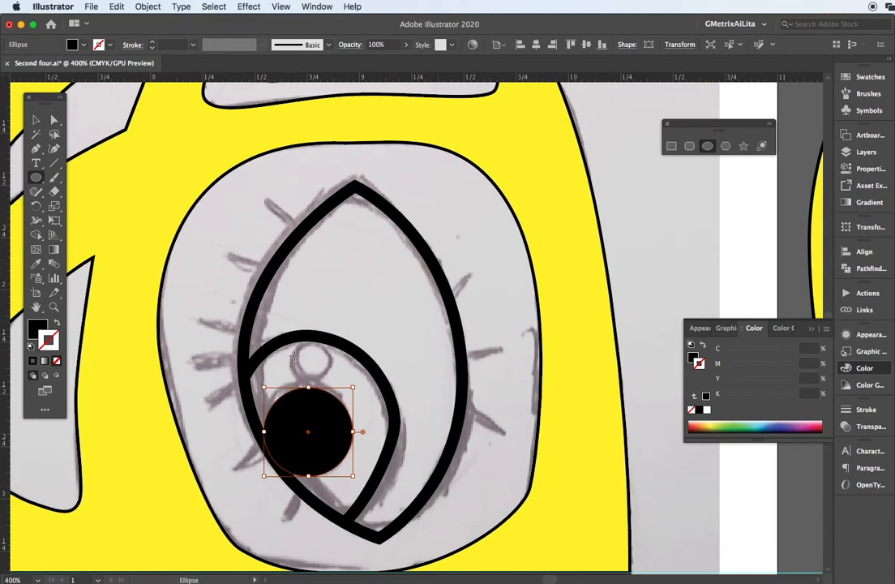
Step: Draw a small highlight circle just above the lower eye's pupil and give it a white fill with a black 1 pt stroke
{"action": "left_click_drag", "start_coordinate": [288, 351], "coordinate": [330, 394]}
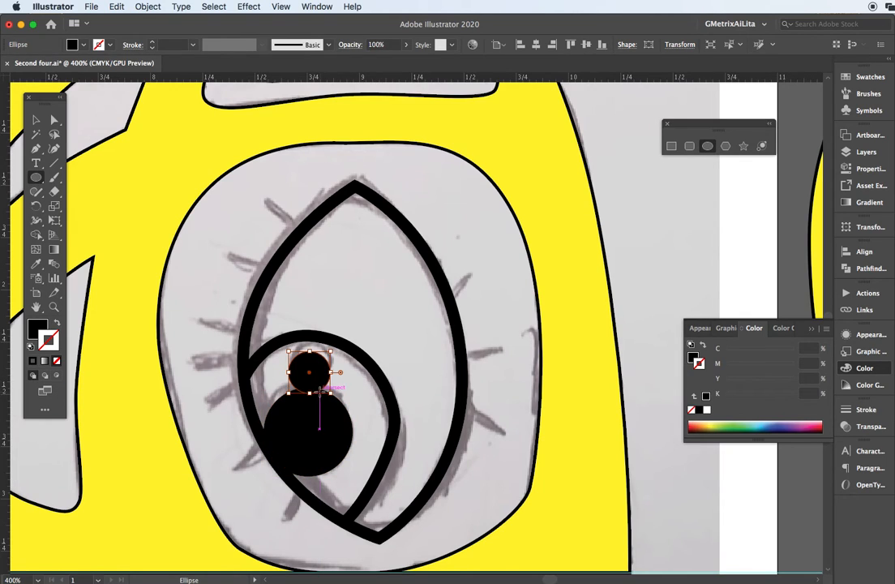
{"action": "scroll", "coordinate": [313, 388], "scroll_direction": "up", "scroll_amount": 2}
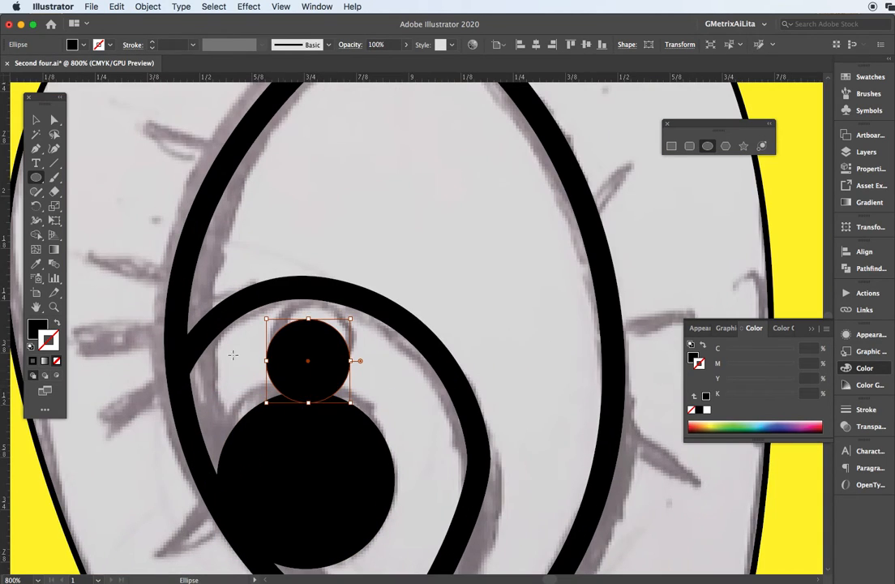
{"action": "left_click", "coordinate": [57, 325]}
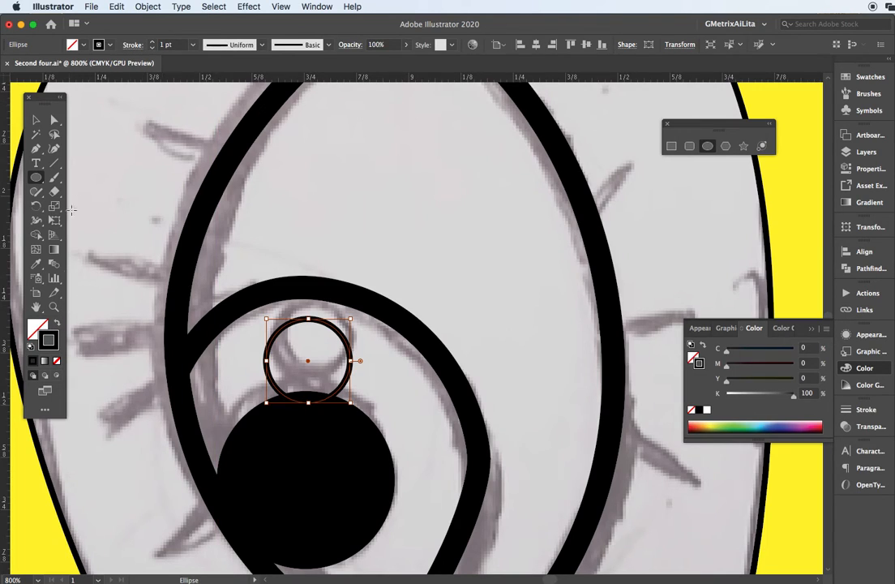
{"action": "left_click", "coordinate": [98, 46]}
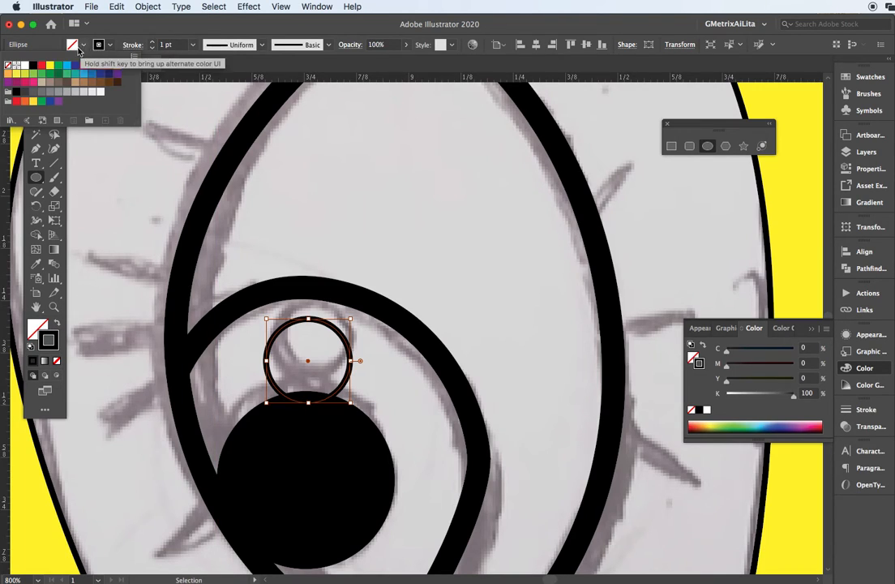
{"action": "left_click", "coordinate": [25, 65]}
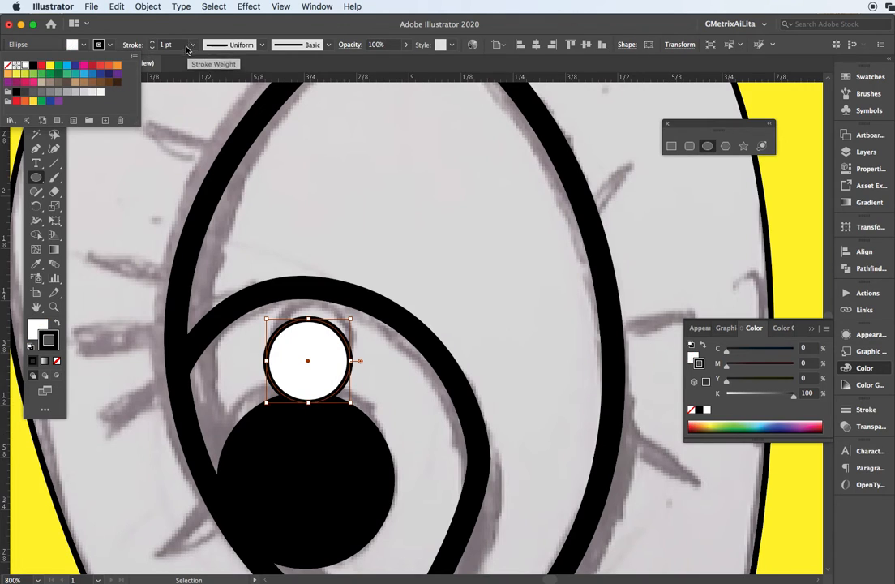
Step: Apply Width Profile 1 to the highlight circle's stroke and deselect the circle
{"action": "left_click", "coordinate": [261, 45]}
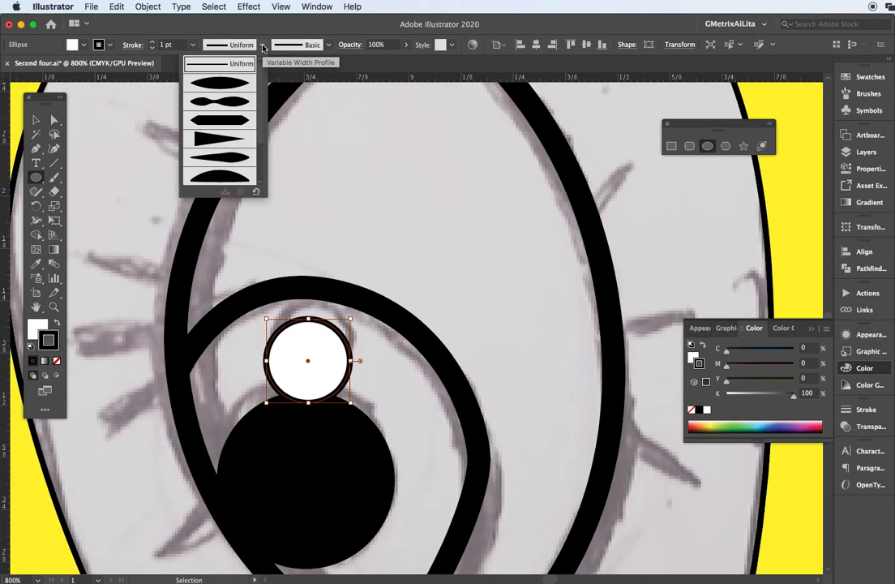
{"action": "left_click", "coordinate": [224, 89]}
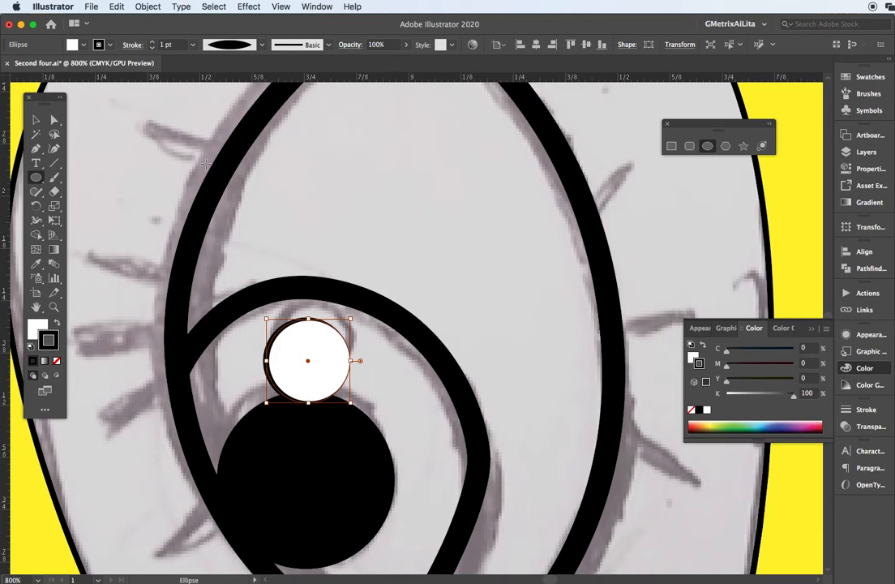
{"action": "left_click", "coordinate": [36, 119]}
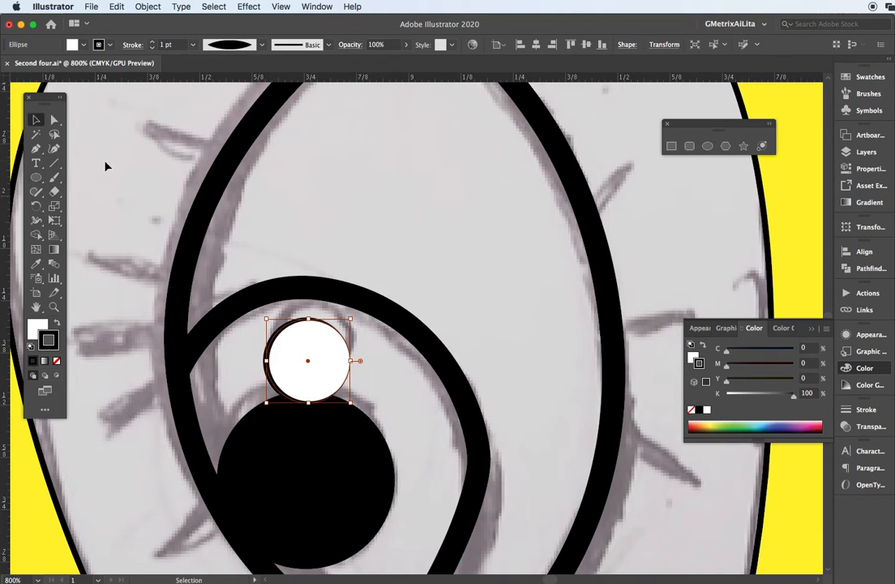
{"action": "left_click", "coordinate": [106, 163]}
{"action": "key", "text": "a"}
{"action": "key", "text": "super+minus"}
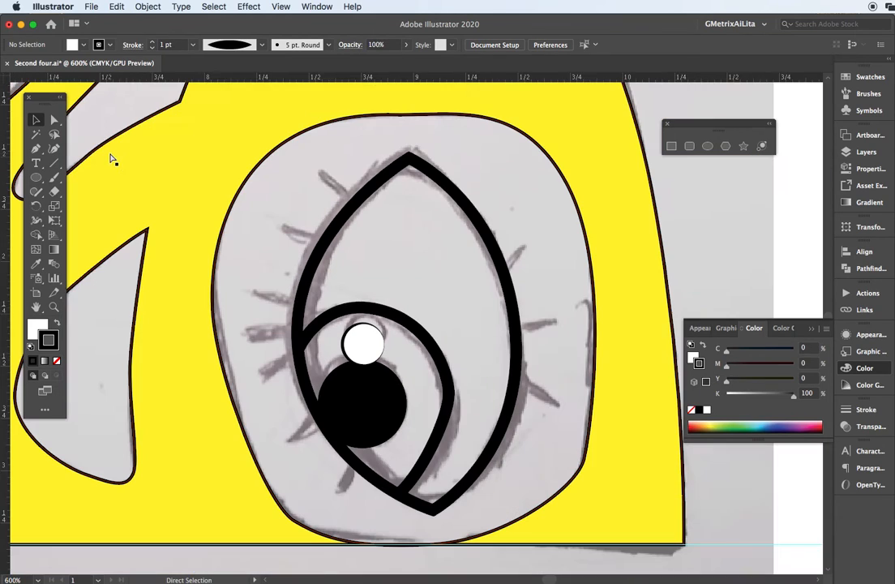
Step: Draw the lower eye's uppermost left lash as a straight line and match it to the upper eye's 2 pt lashes with the Eyedropper
{"action": "key", "text": "v"}
{"action": "key", "text": "backslash"}
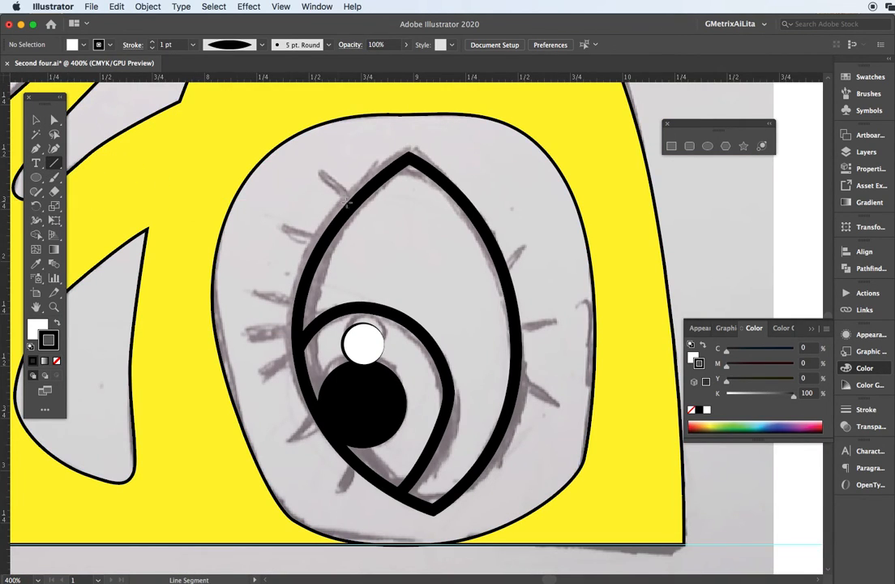
{"action": "left_click_drag", "start_coordinate": [359, 194], "coordinate": [320, 173]}
{"action": "left_click_drag", "start_coordinate": [390, 167], "coordinate": [374, 324]}
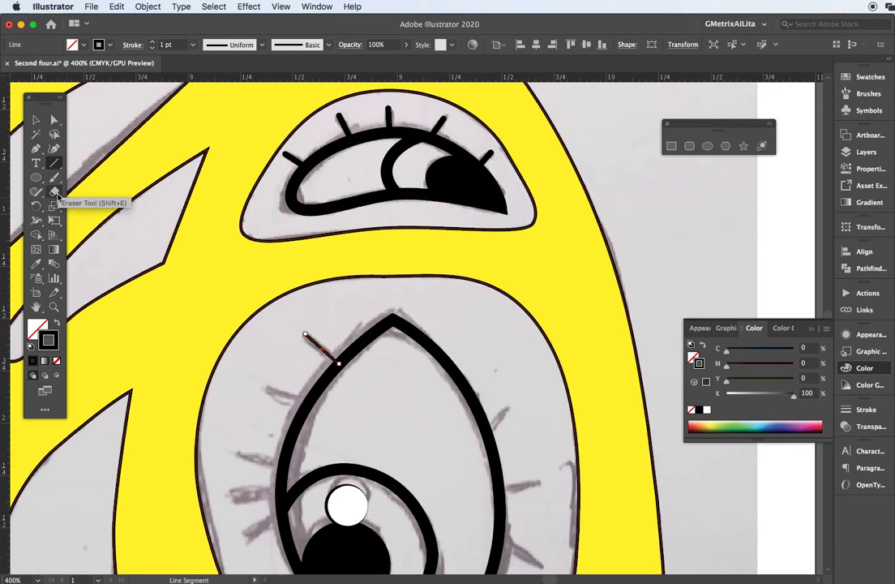
{"action": "left_click", "coordinate": [40, 265]}
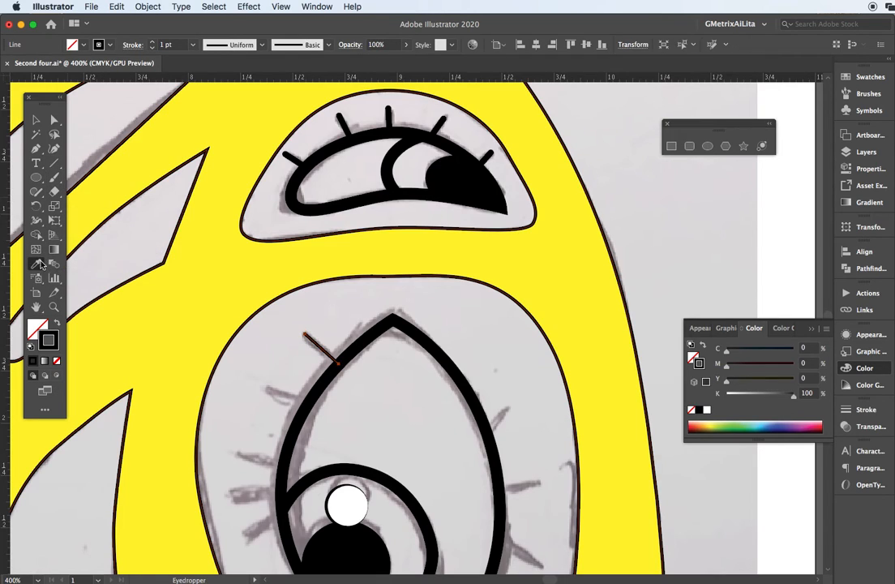
{"action": "left_click", "coordinate": [298, 154]}
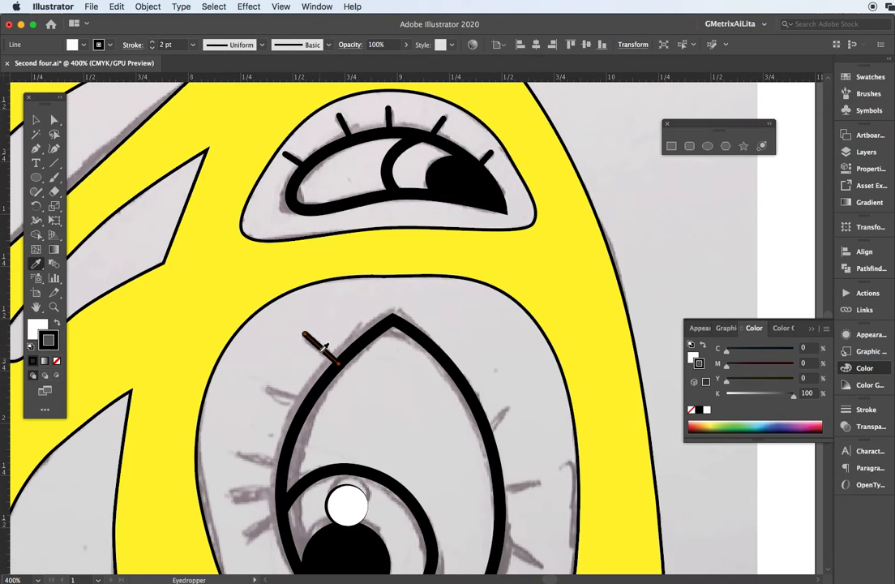
Step: Draw four more straight lashes down the lower eye's left lid line over the sketched ones
{"action": "left_click", "coordinate": [55, 163]}
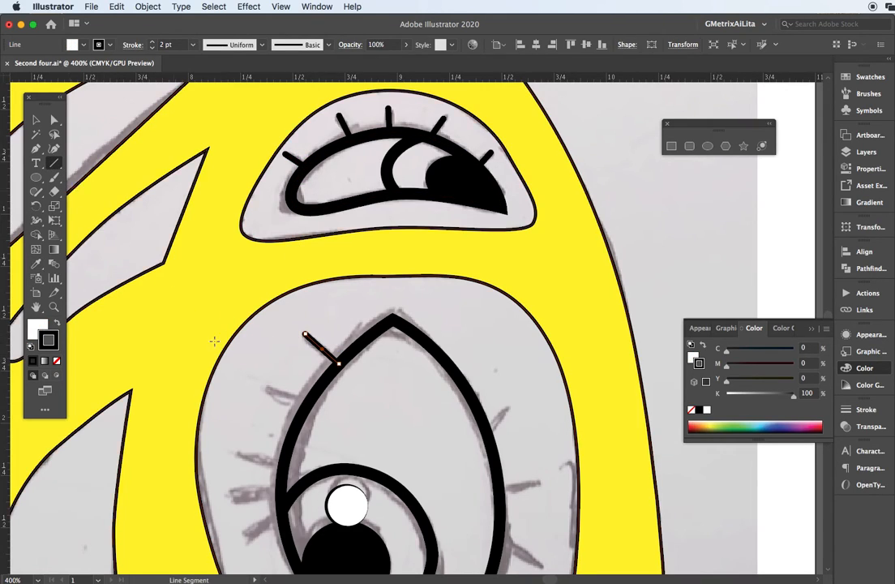
{"action": "left_click_drag", "start_coordinate": [309, 403], "coordinate": [268, 388]}
{"action": "left_click_drag", "start_coordinate": [282, 469], "coordinate": [239, 454]}
{"action": "left_click_drag", "start_coordinate": [283, 495], "coordinate": [234, 497]}
{"action": "left_click_drag", "start_coordinate": [281, 514], "coordinate": [248, 533]}
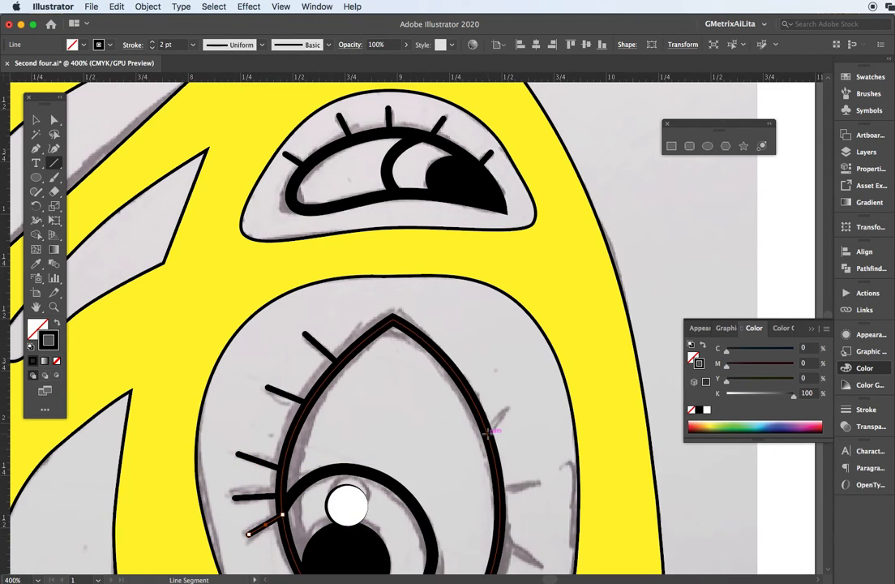
Step: Draw three straight lashes along the lower eye's right lid line and two on its lower-left edge, following the sketch
{"action": "left_click_drag", "start_coordinate": [487, 432], "coordinate": [507, 410]}
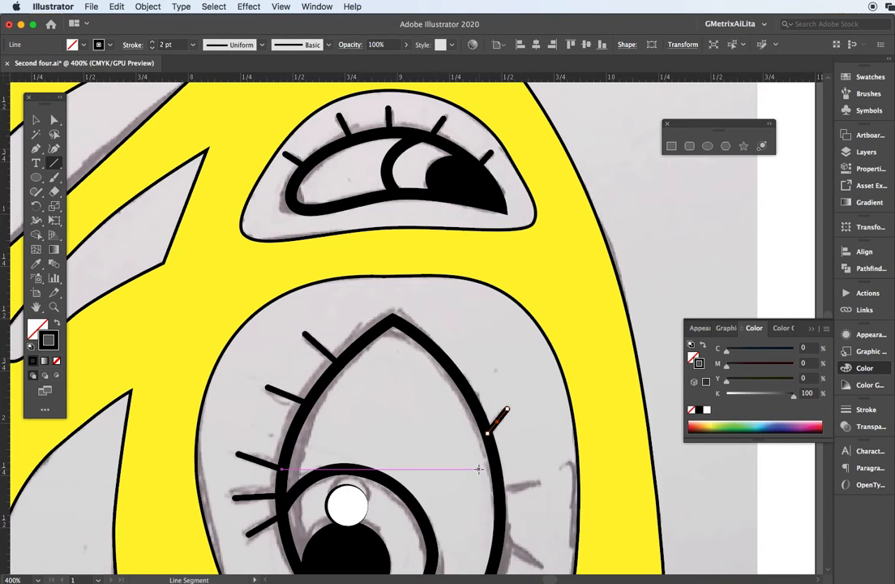
{"action": "scroll", "coordinate": [475, 454], "scroll_direction": "down", "scroll_amount": 10}
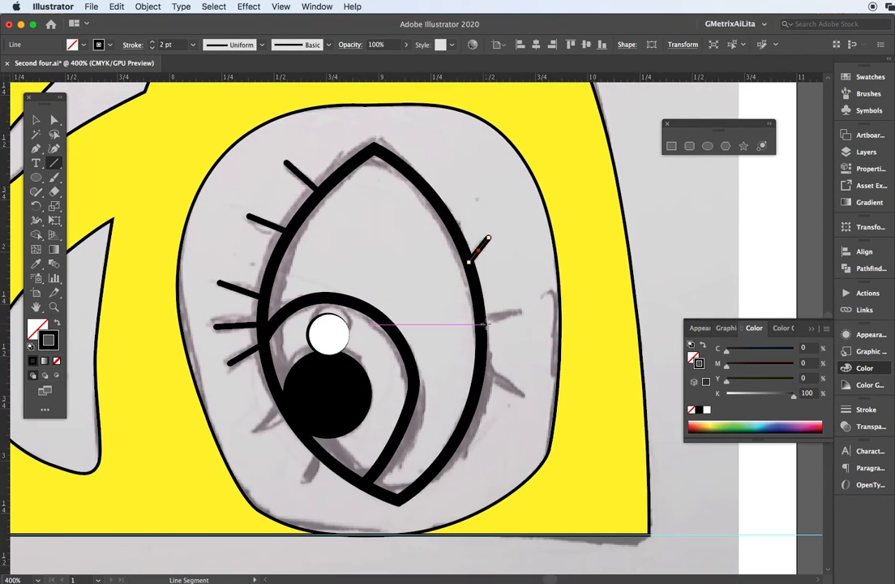
{"action": "left_click_drag", "start_coordinate": [479, 318], "coordinate": [516, 313]}
{"action": "left_click_drag", "start_coordinate": [480, 371], "coordinate": [519, 394]}
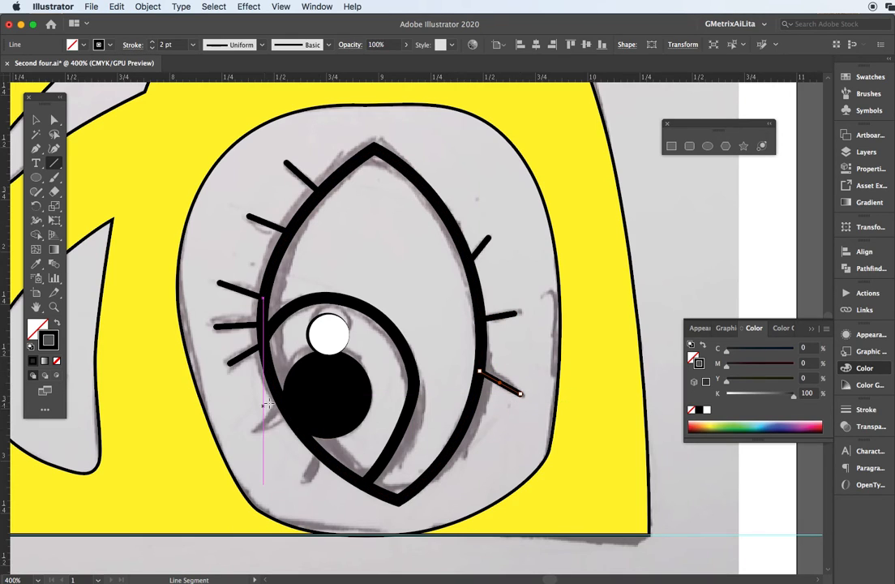
{"action": "left_click_drag", "start_coordinate": [280, 403], "coordinate": [258, 432]}
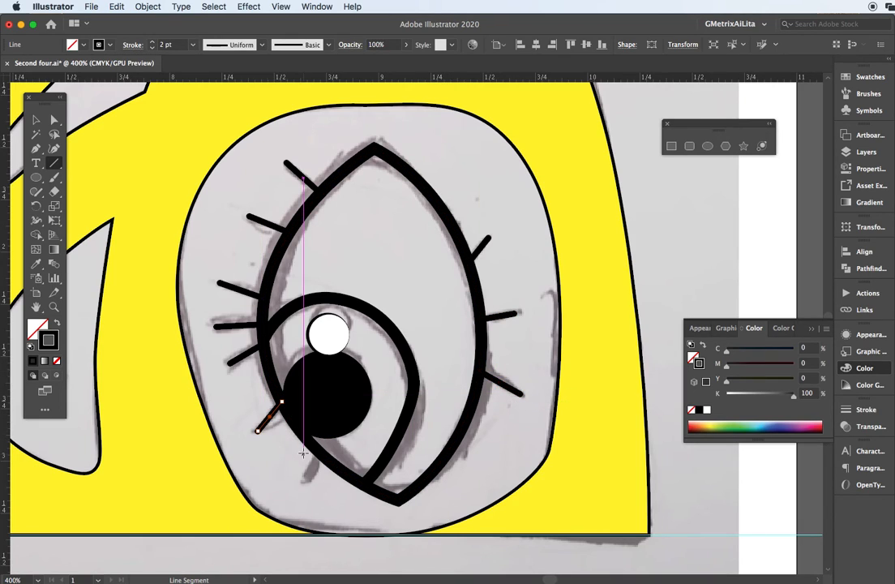
{"action": "left_click_drag", "start_coordinate": [322, 456], "coordinate": [305, 484]}
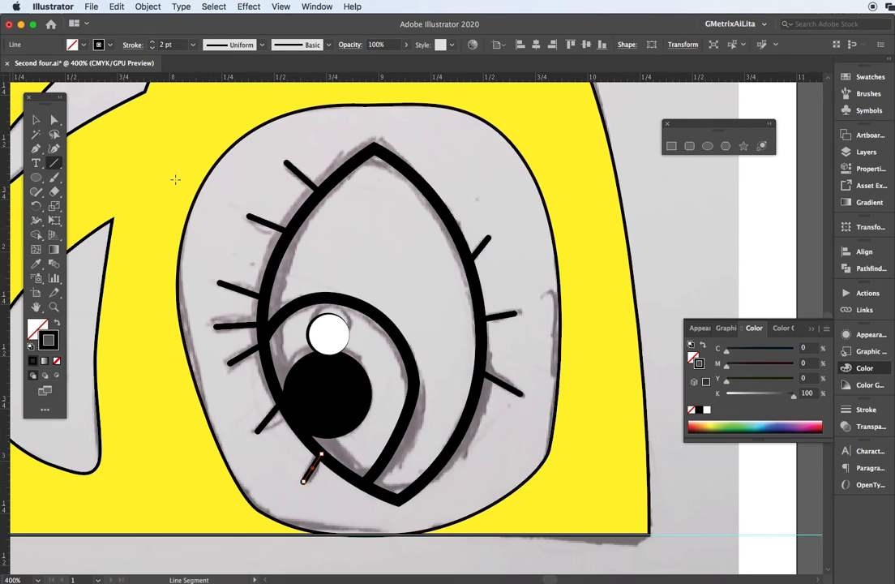
Step: Swap the yellow silhouette's fill and stroke to make it solid black, and remove its stroke
{"action": "key", "text": "v"}
{"action": "left_click", "coordinate": [146, 154]}
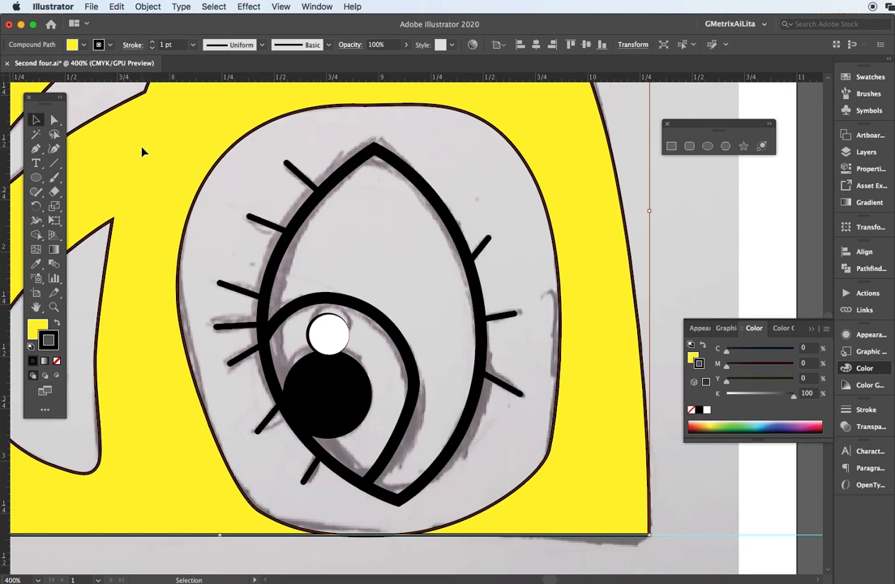
{"action": "key", "text": "super+minus"}
{"action": "key", "text": "super+minus"}
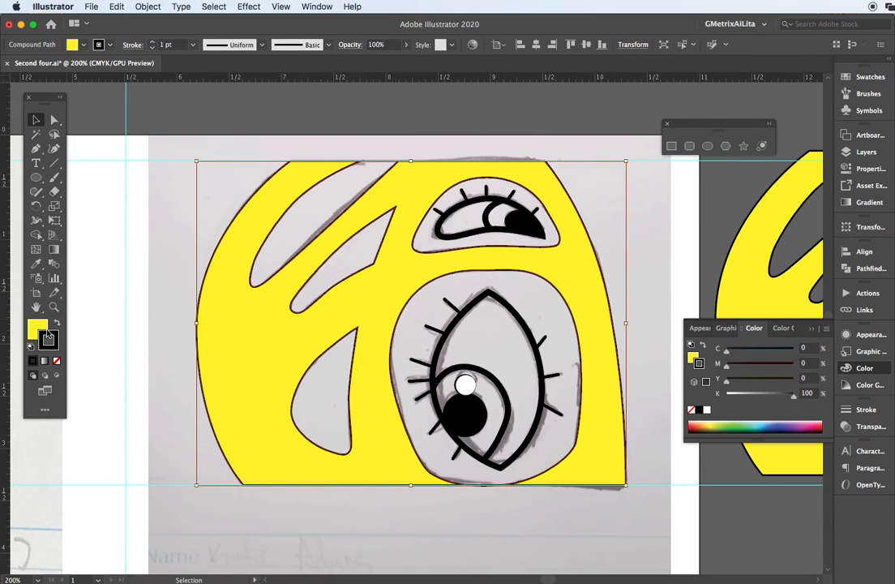
{"action": "left_click", "coordinate": [56, 323]}
{"action": "left_click", "coordinate": [57, 362]}
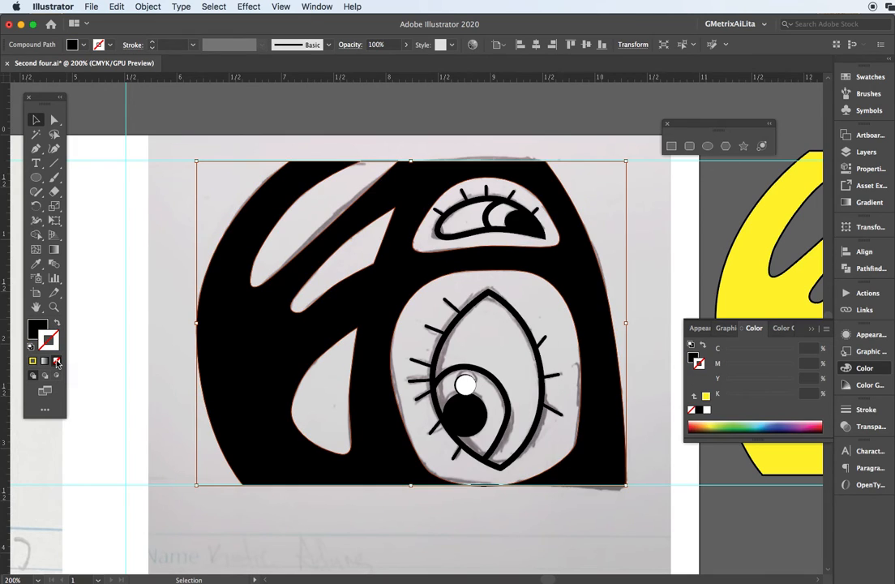
{"action": "key", "text": "super+z"}
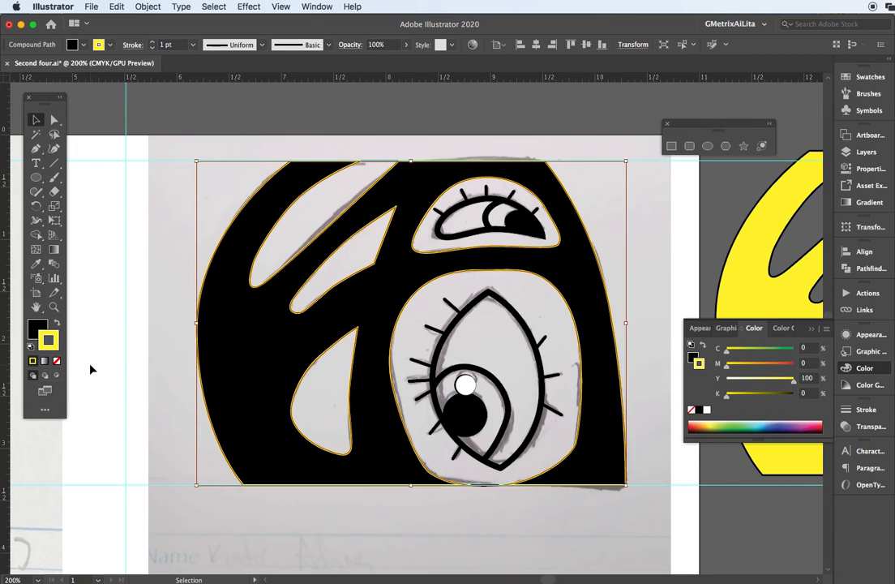
{"action": "left_click", "coordinate": [58, 362]}
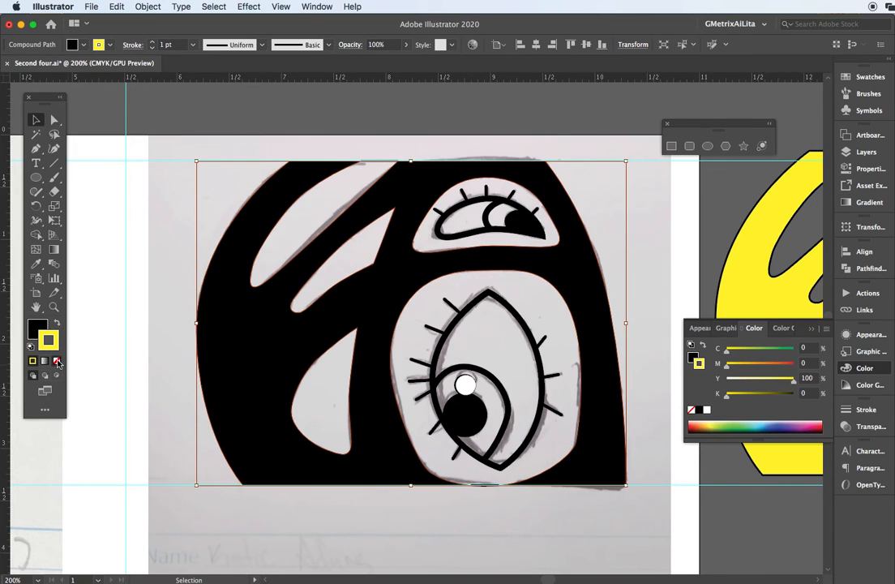
{"action": "left_click", "coordinate": [134, 259]}
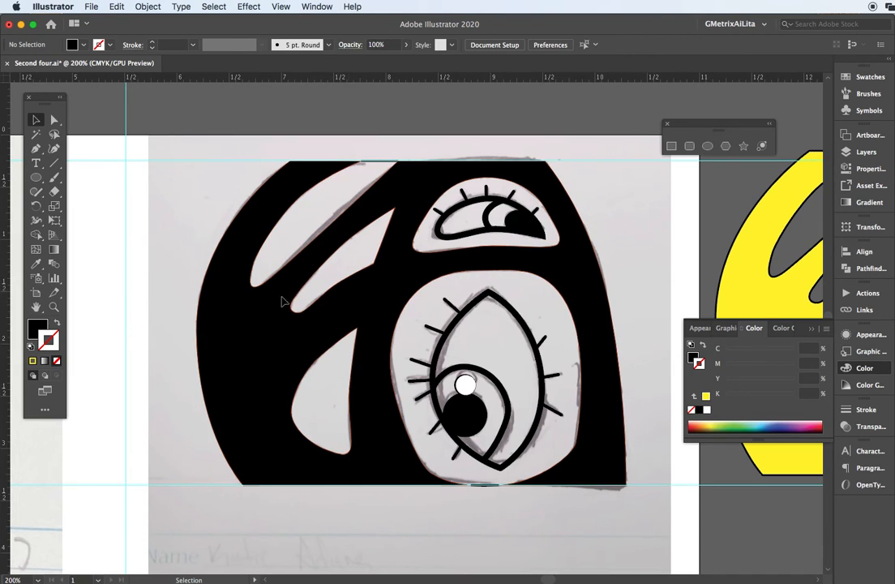
Step: Fill the silhouette with a dark blue swatch and open the Sky gradient swatch library
{"action": "left_click", "coordinate": [248, 315]}
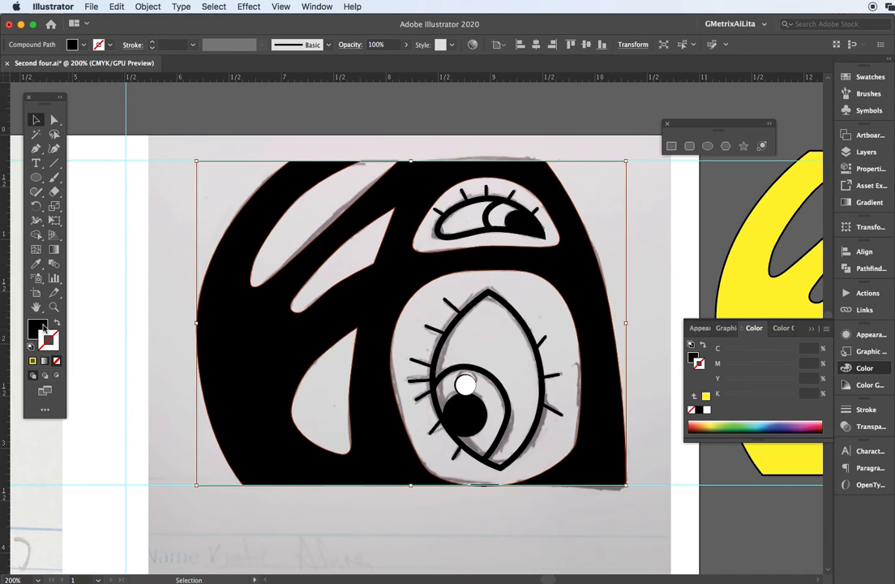
{"action": "left_click", "coordinate": [84, 46]}
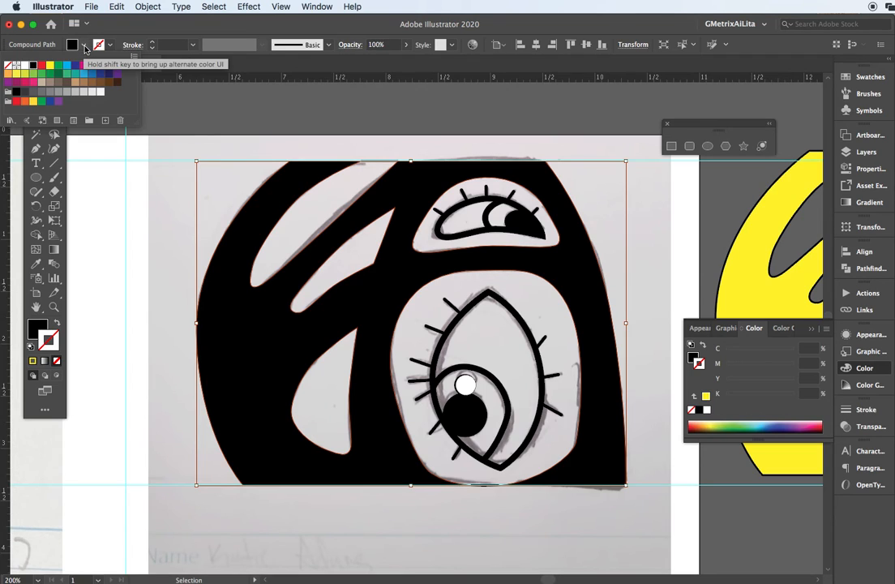
{"action": "left_click", "coordinate": [100, 80]}
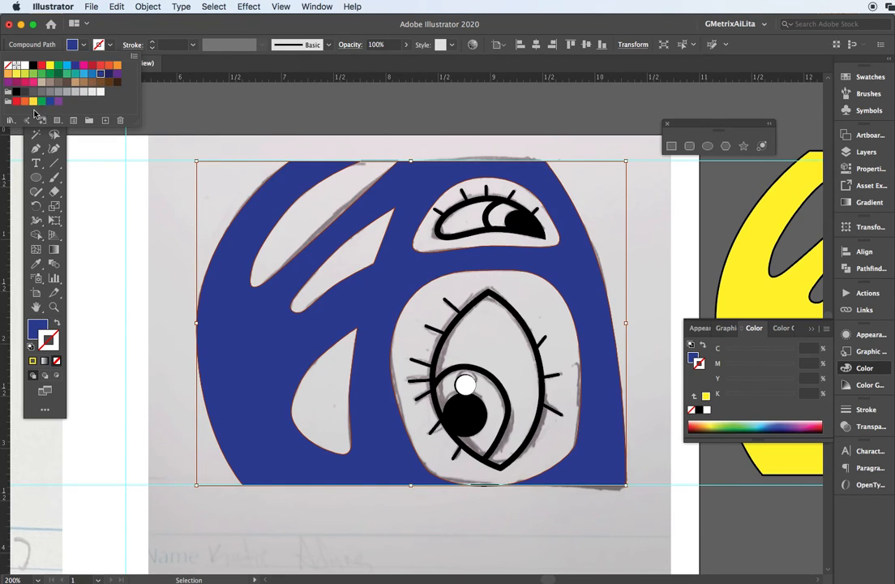
{"action": "left_click", "coordinate": [10, 121]}
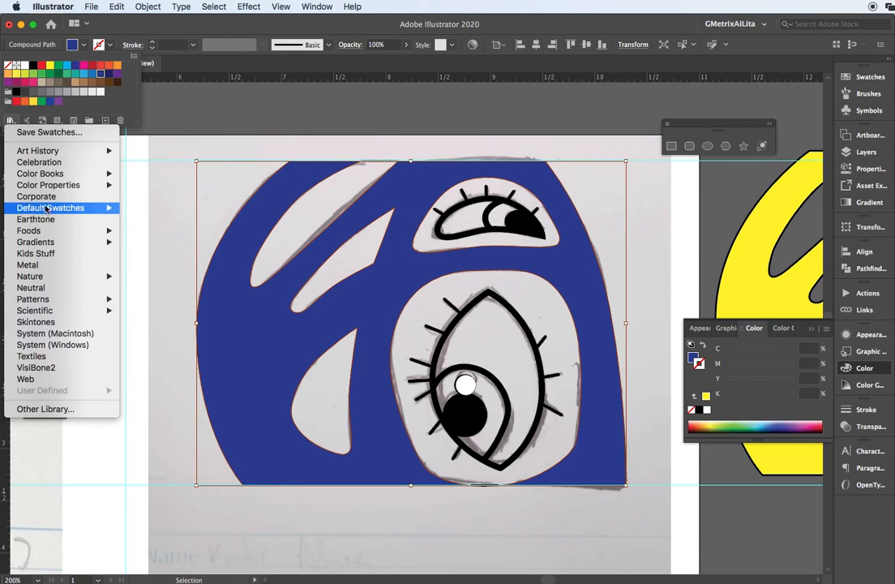
{"action": "mouse_move", "coordinate": [54, 247]}
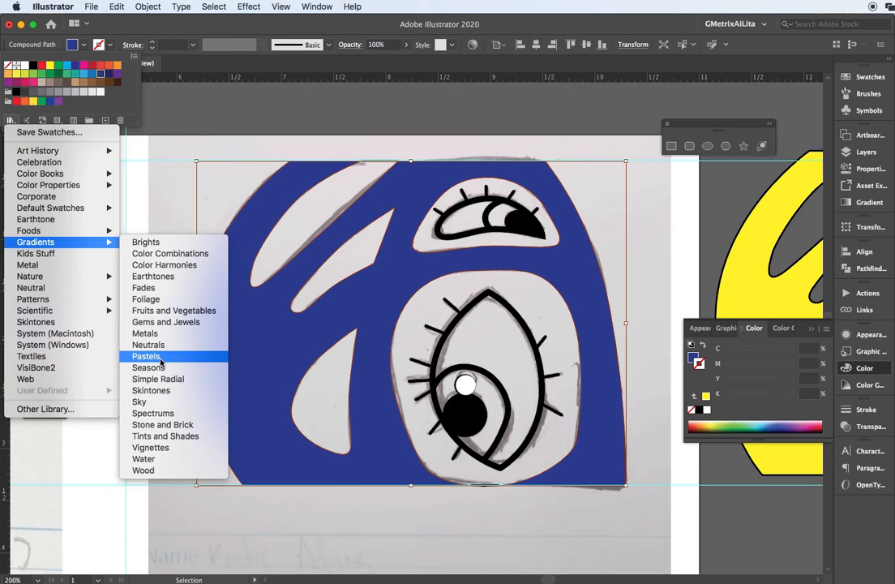
{"action": "left_click", "coordinate": [154, 403]}
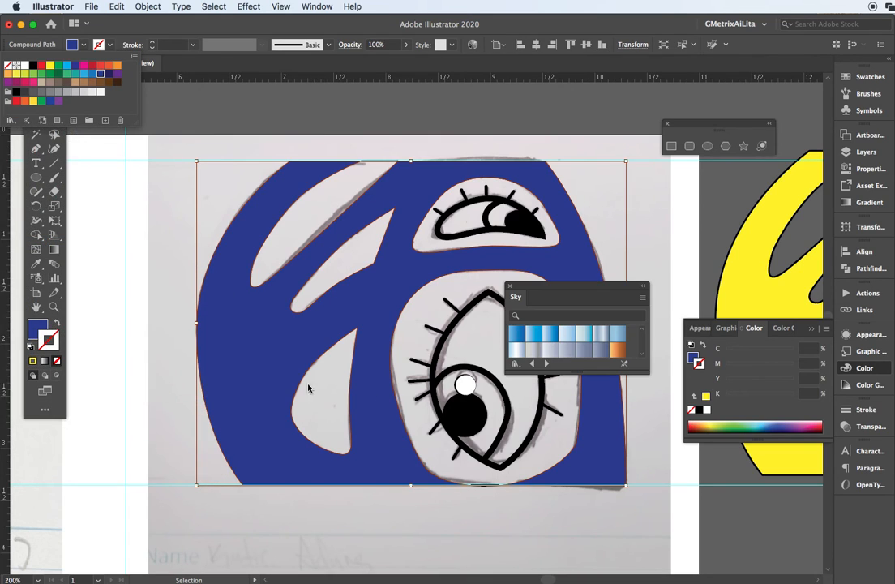
Step: Fill the silhouette with the first Sky gradient, a light-to-dark blue blend, and enlarge the library to show all its swatches
{"action": "left_click", "coordinate": [537, 341]}
{"action": "left_click_drag", "start_coordinate": [553, 290], "coordinate": [619, 334]}
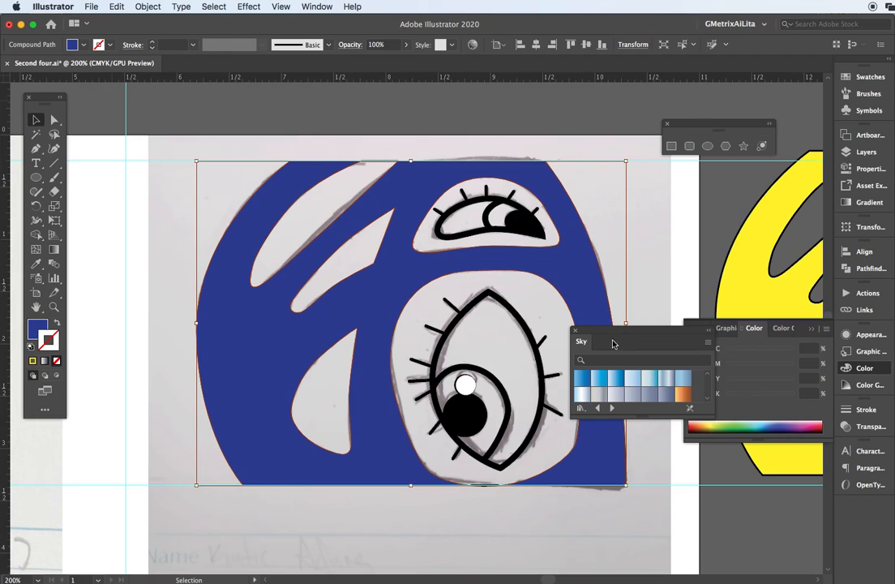
{"action": "left_click", "coordinate": [600, 379]}
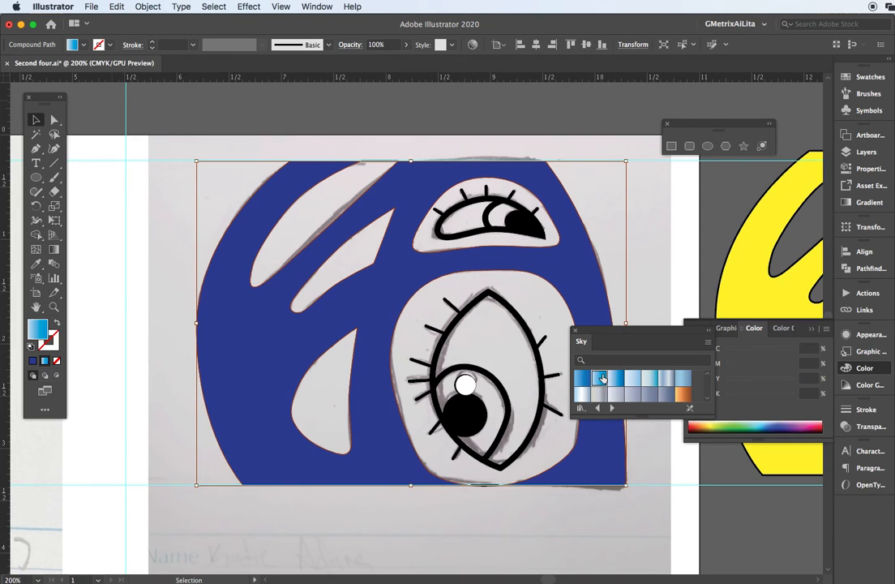
{"action": "left_click", "coordinate": [583, 380]}
{"action": "left_click_drag", "start_coordinate": [642, 415], "coordinate": [646, 532]}
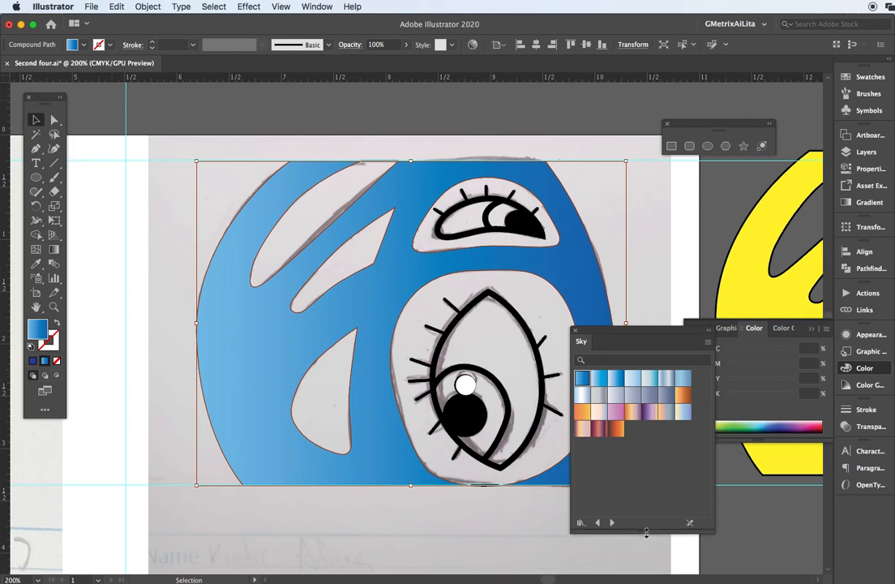
Step: Fill the silhouette with the dark purple-to-peach Sky gradient, deselect it, and move the swatch library clear of the artwork
{"action": "left_click", "coordinate": [652, 414]}
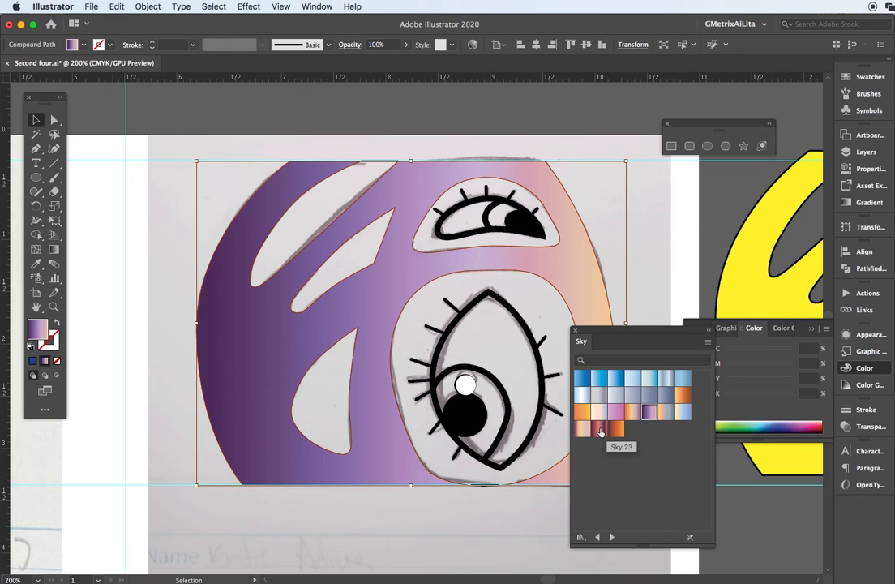
{"action": "left_click", "coordinate": [639, 248]}
{"action": "left_click_drag", "start_coordinate": [602, 332], "coordinate": [689, 387]}
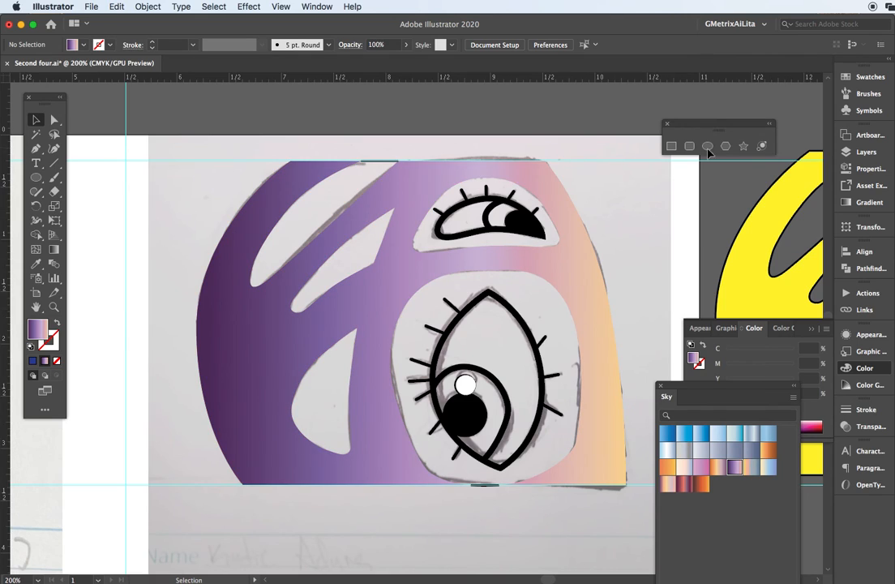
Step: Hide the guides layer and the sketch on Layer 1, and hide all panels to show only the artwork
{"action": "left_click", "coordinate": [861, 154]}
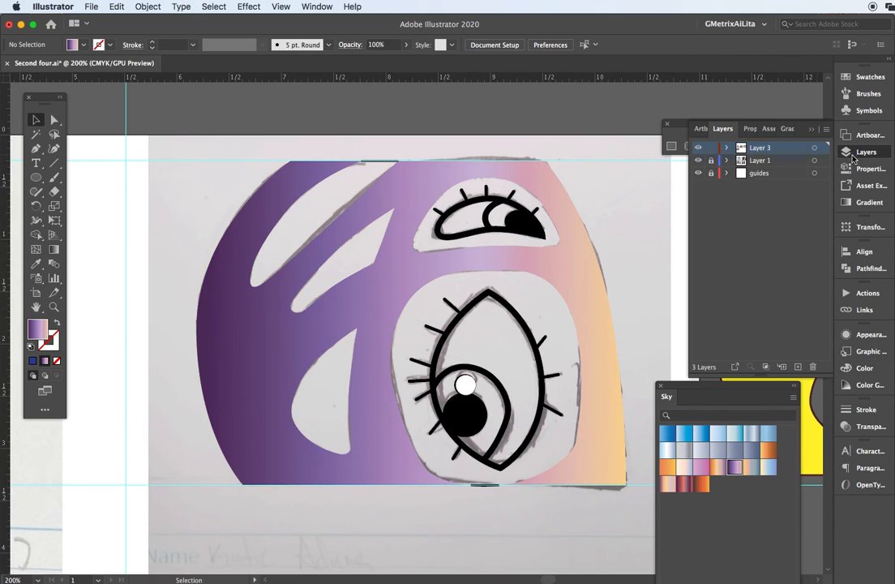
{"action": "left_click", "coordinate": [699, 173]}
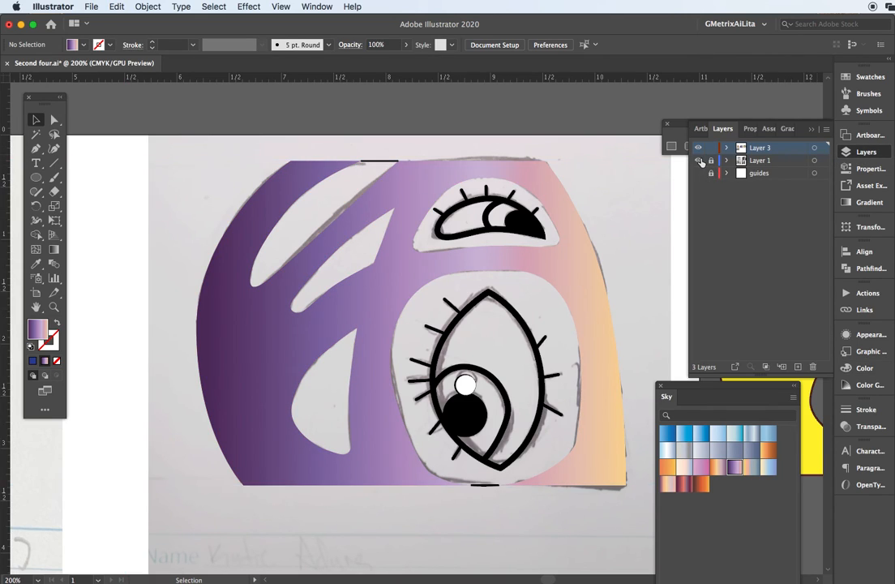
{"action": "left_click", "coordinate": [699, 160]}
{"action": "key", "text": "Tab"}
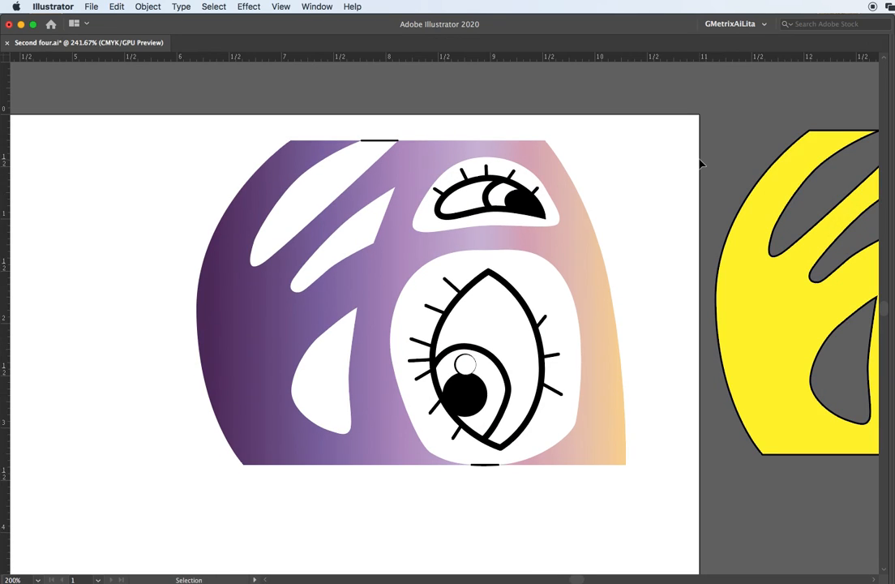
Step: Delete the two stray black line segments on the silhouette's upper and lower edges
{"action": "left_click", "coordinate": [373, 142]}
{"action": "key", "text": "Delete"}
{"action": "left_click", "coordinate": [480, 466]}
{"action": "key", "text": "Delete"}
Step: Take a screenshot of the area around the finished gradient artwork, leaving out the yellow copy
{"action": "key", "text": "super+shift+4"}
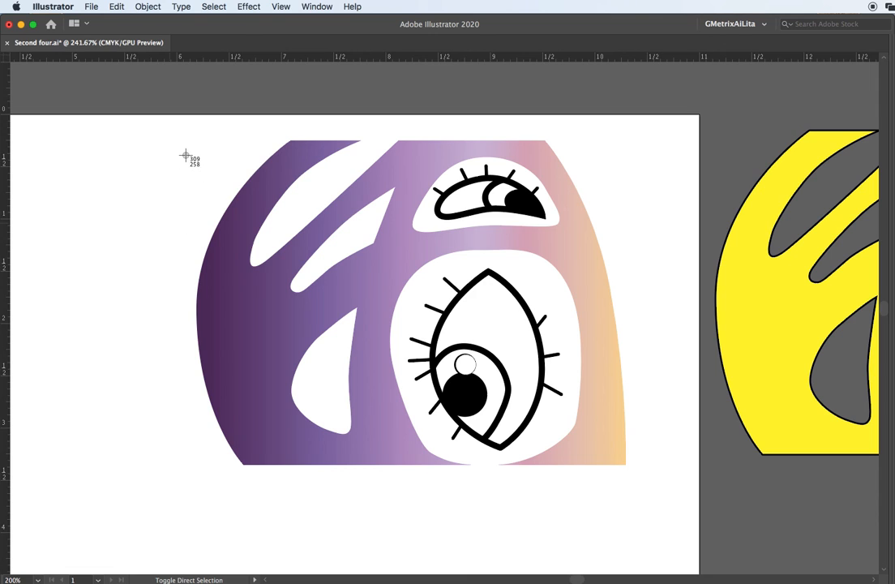
{"action": "left_click_drag", "start_coordinate": [184, 129], "coordinate": [652, 491]}
{"action": "key", "text": "space"}
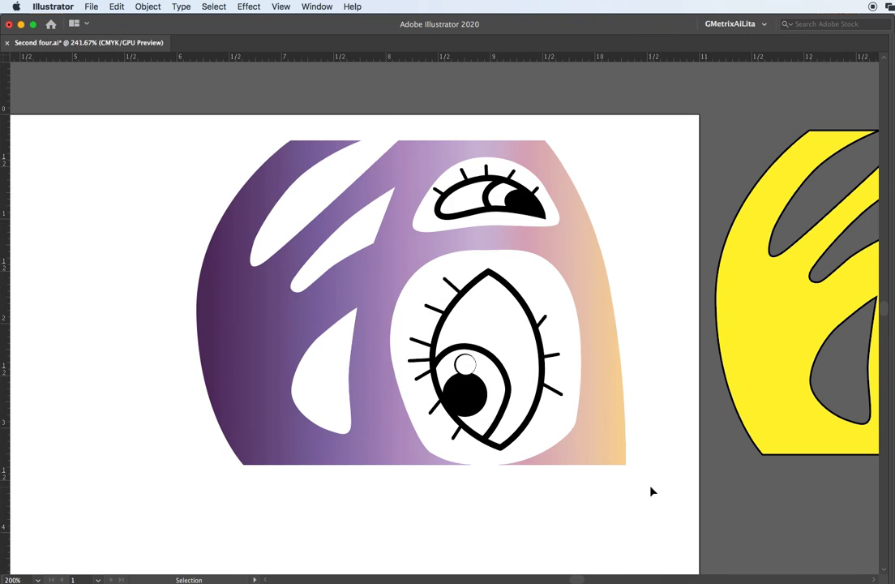